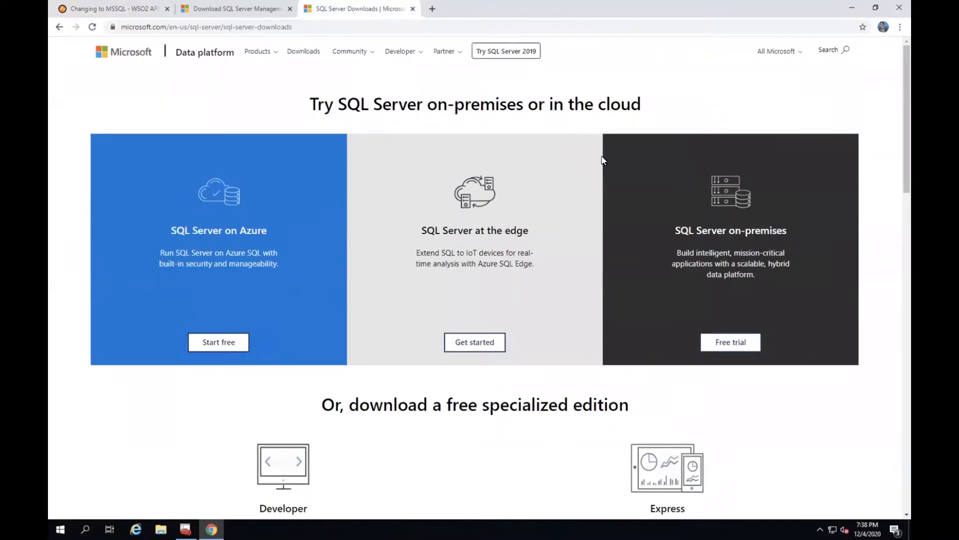
Leave the SQL Server download page and launch SQL Server 2019 Configuration Manager
{"action": "scroll", "coordinate": [602, 160], "scroll_direction": "down", "scroll_amount": 2}
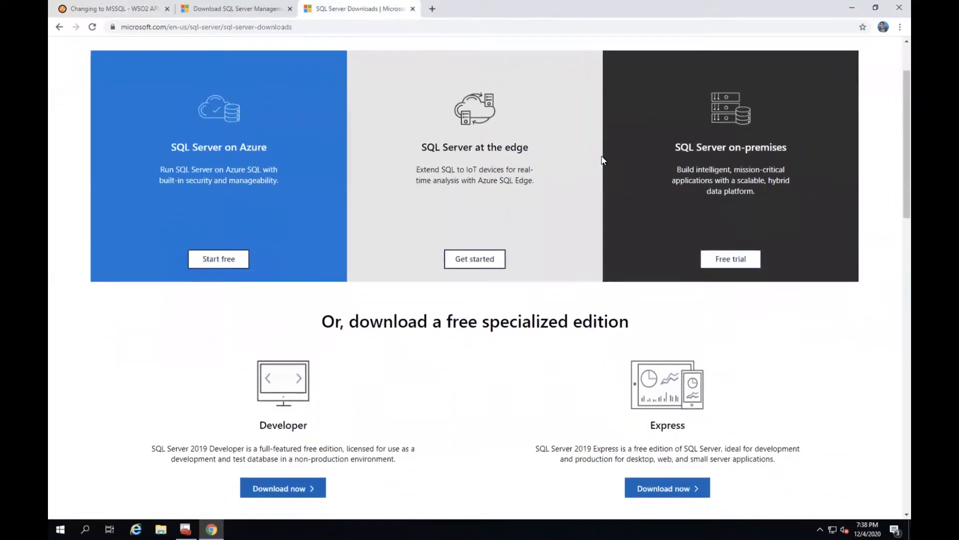
{"action": "scroll", "coordinate": [597, 228], "scroll_direction": "down", "scroll_amount": 1}
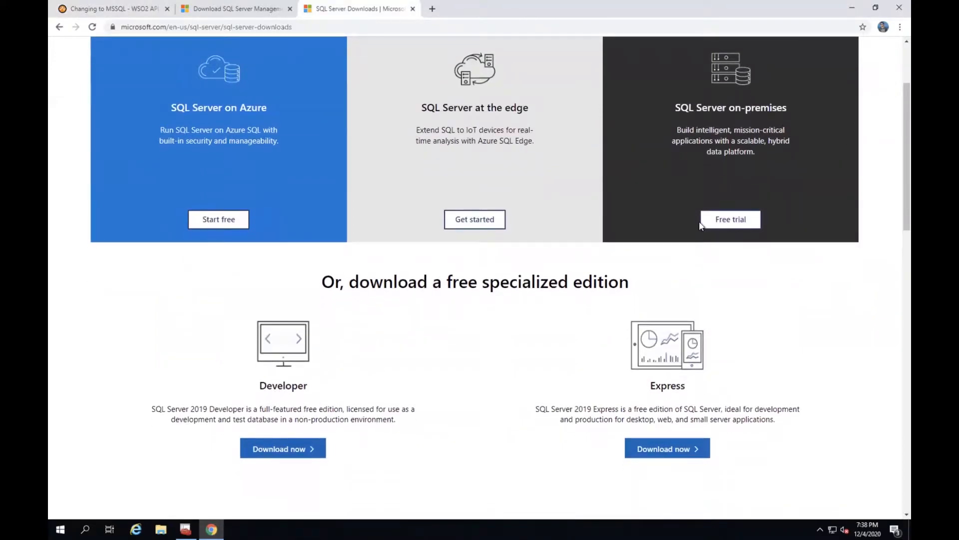
{"action": "left_click", "coordinate": [852, 7]}
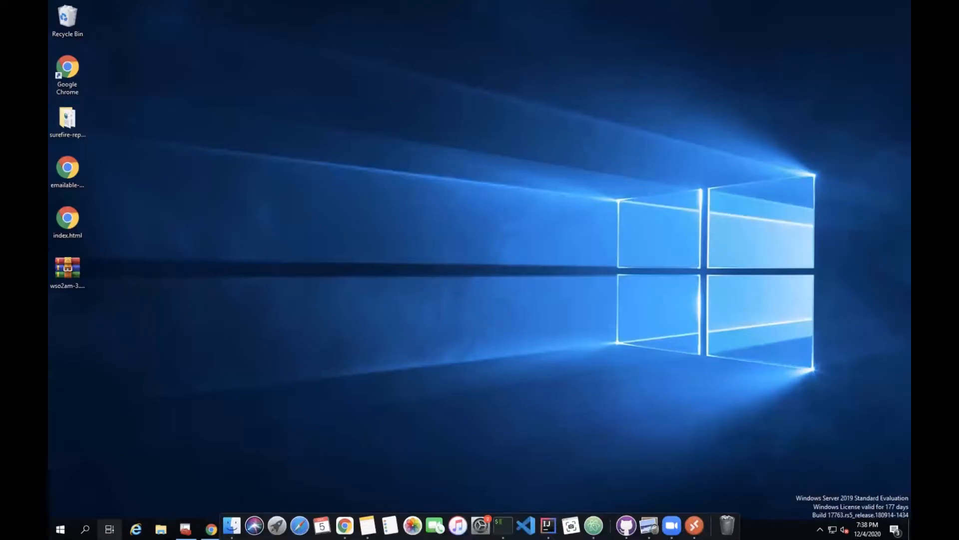
{"action": "left_click", "coordinate": [60, 528]}
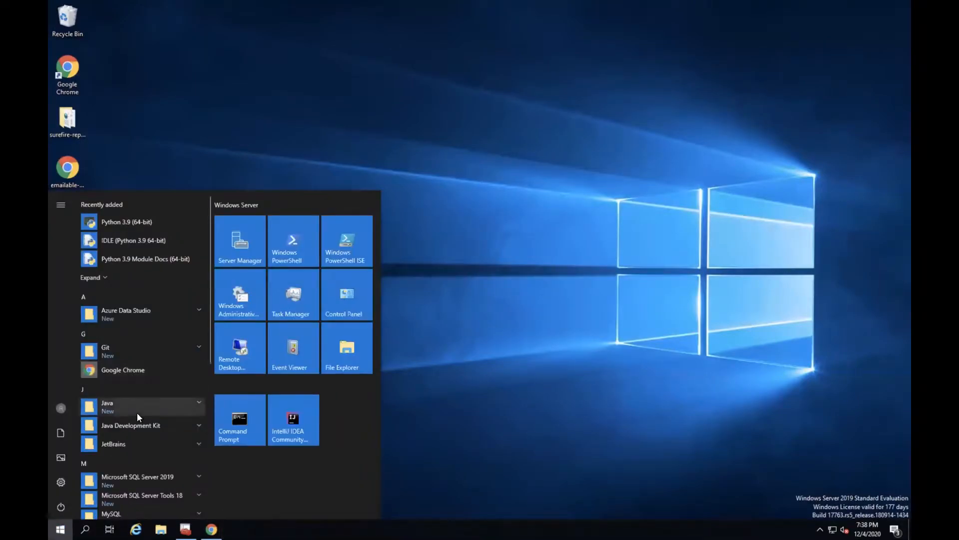
{"action": "scroll", "coordinate": [137, 412], "scroll_direction": "down", "scroll_amount": 3}
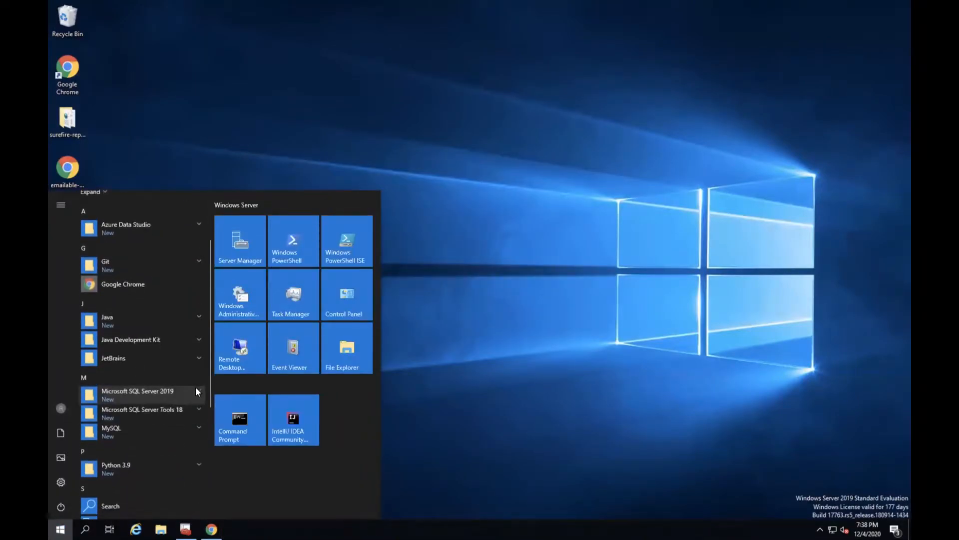
{"action": "left_click", "coordinate": [196, 387]}
{"action": "scroll", "coordinate": [150, 415], "scroll_direction": "down", "scroll_amount": 1}
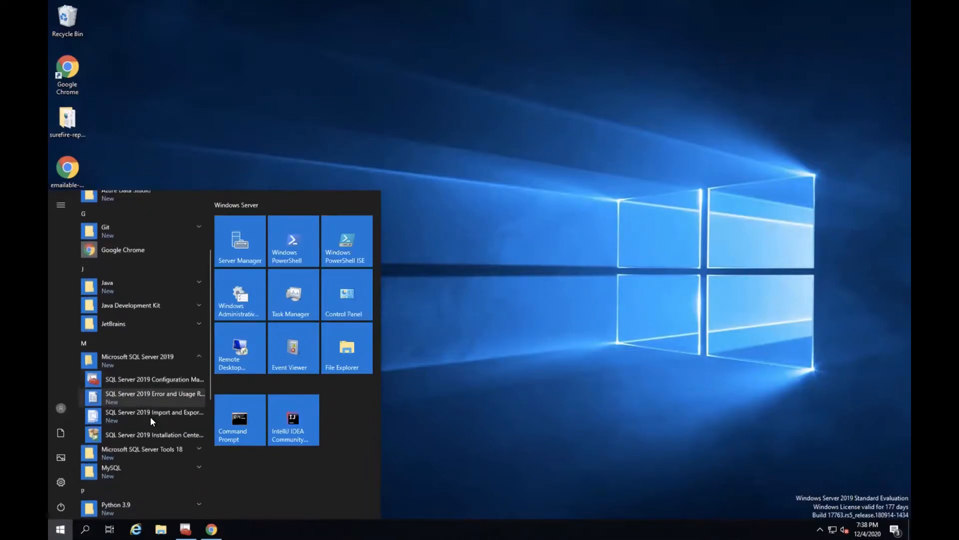
{"action": "scroll", "coordinate": [150, 421], "scroll_direction": "down", "scroll_amount": 1}
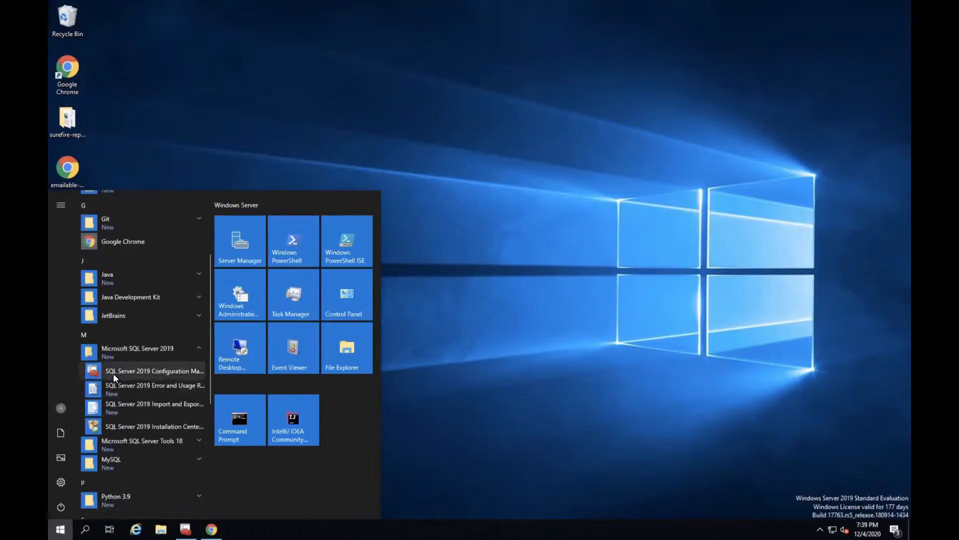
{"action": "left_click", "coordinate": [159, 374]}
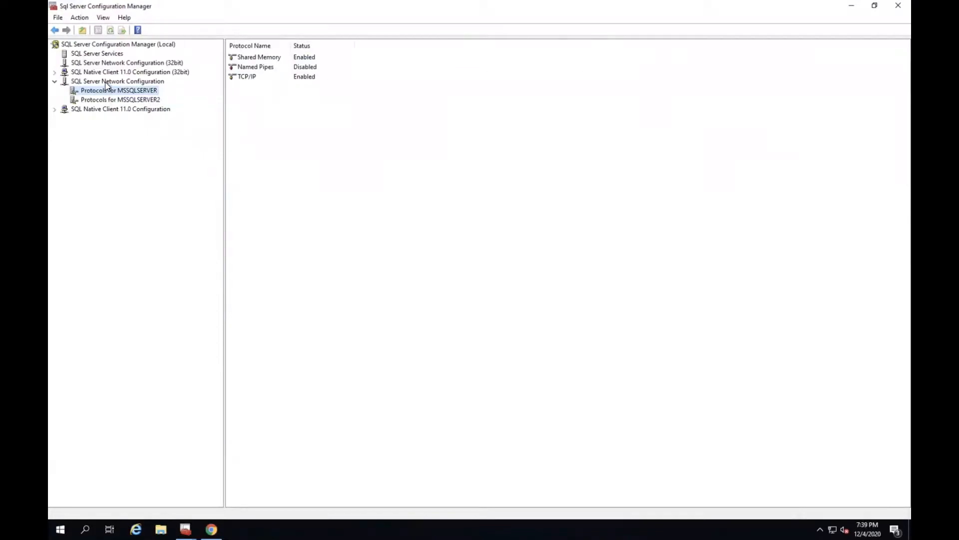
Show the protocols for the MSSQLSERVER instance under SQL Server Network Configuration
{"action": "left_click", "coordinate": [53, 83]}
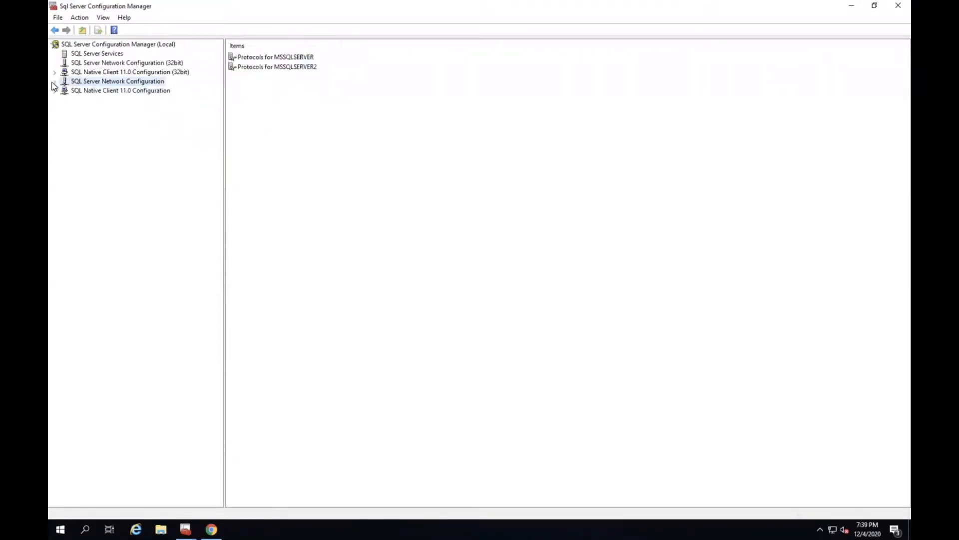
{"action": "left_click", "coordinate": [53, 82]}
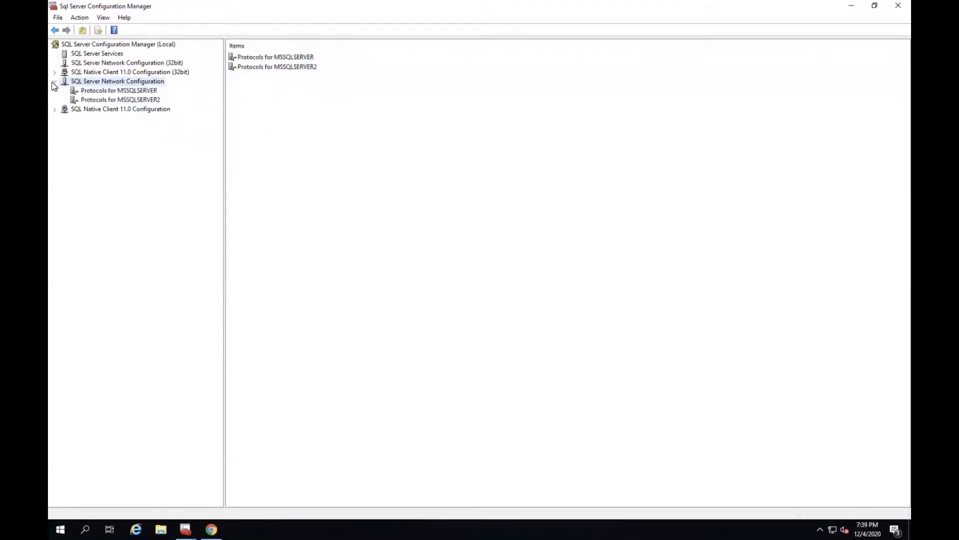
{"action": "left_click", "coordinate": [118, 91]}
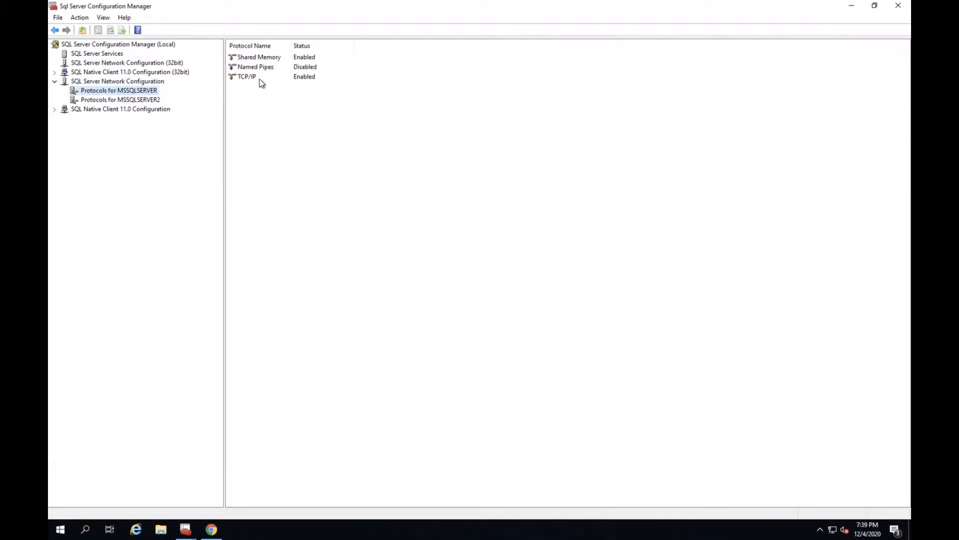
Check the Enabled setting in the MSSQLSERVER instance's Named Pipes properties and close them
{"action": "double_click", "coordinate": [302, 70]}
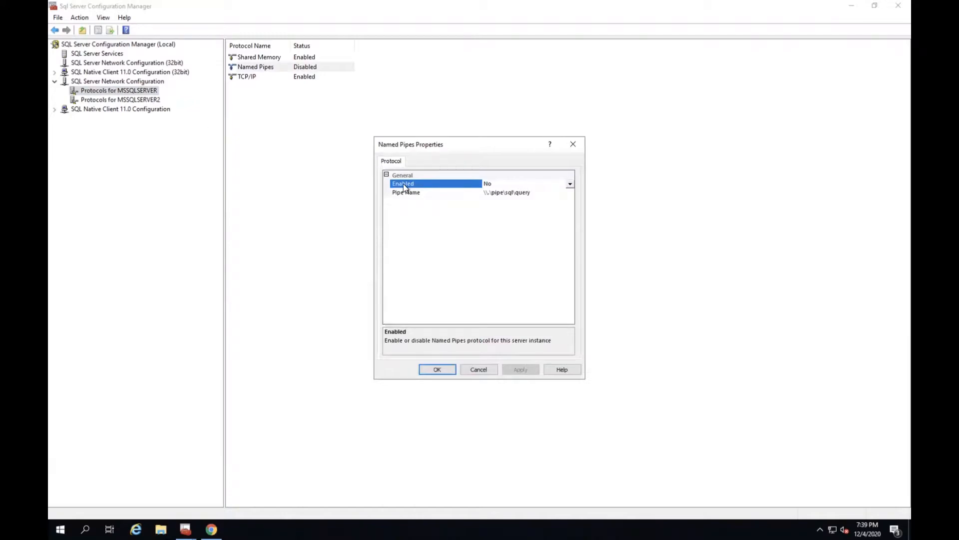
{"action": "left_click", "coordinate": [568, 183]}
{"action": "left_click", "coordinate": [567, 183]}
{"action": "left_click", "coordinate": [568, 182]}
{"action": "left_click", "coordinate": [438, 367]}
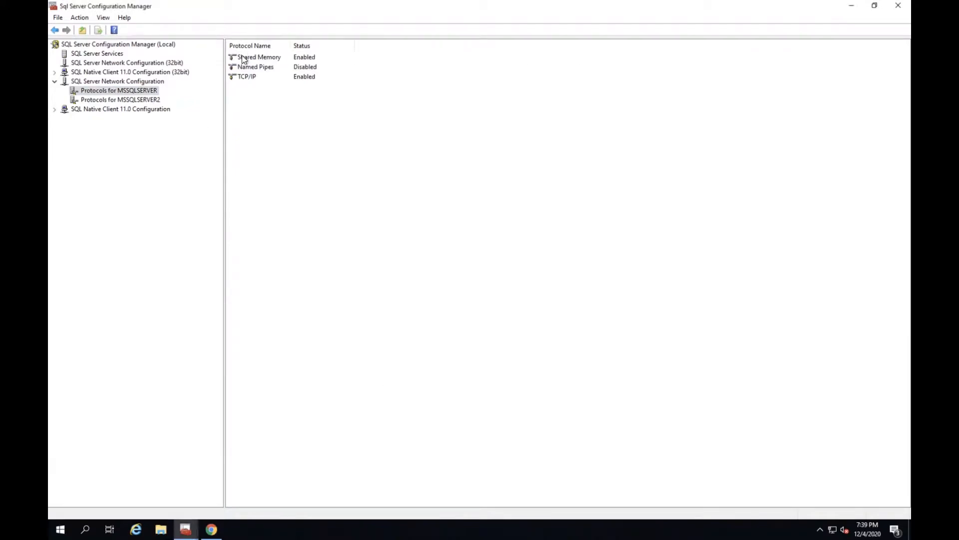
Review the MSSQLSERVER instance's TCP/IP properties, checking Enabled, Listen All, and the TCP Dynamic Ports and TCP Port of IP1
{"action": "double_click", "coordinate": [245, 78]}
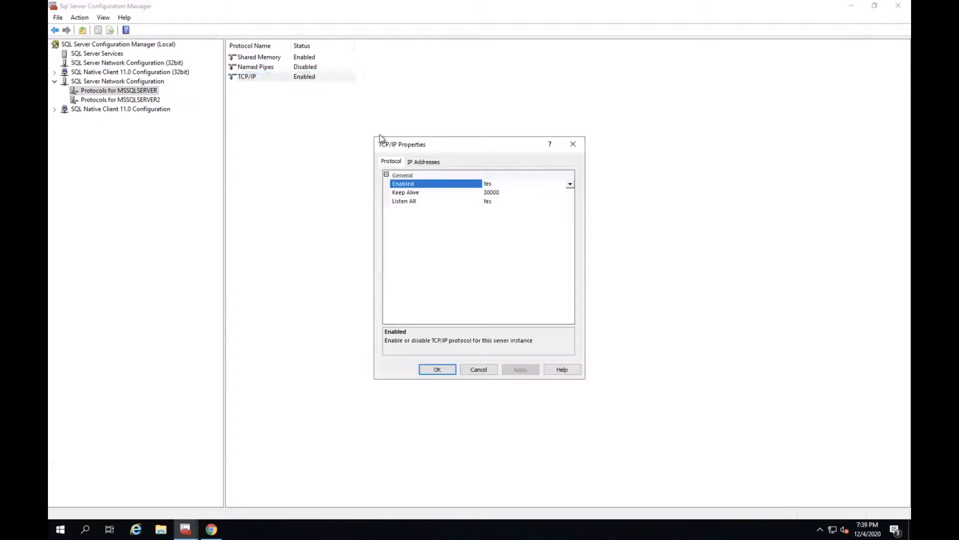
{"action": "left_click", "coordinate": [438, 369]}
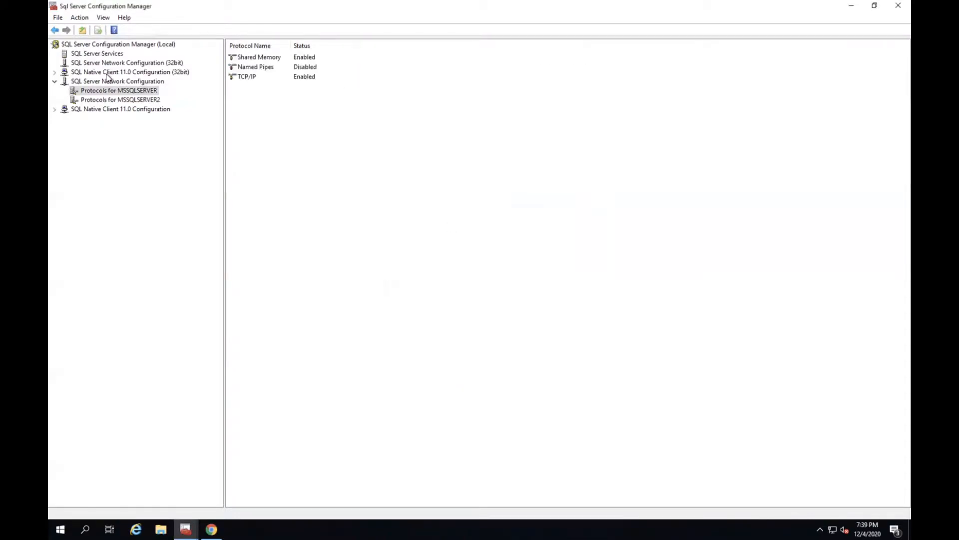
{"action": "double_click", "coordinate": [242, 77]}
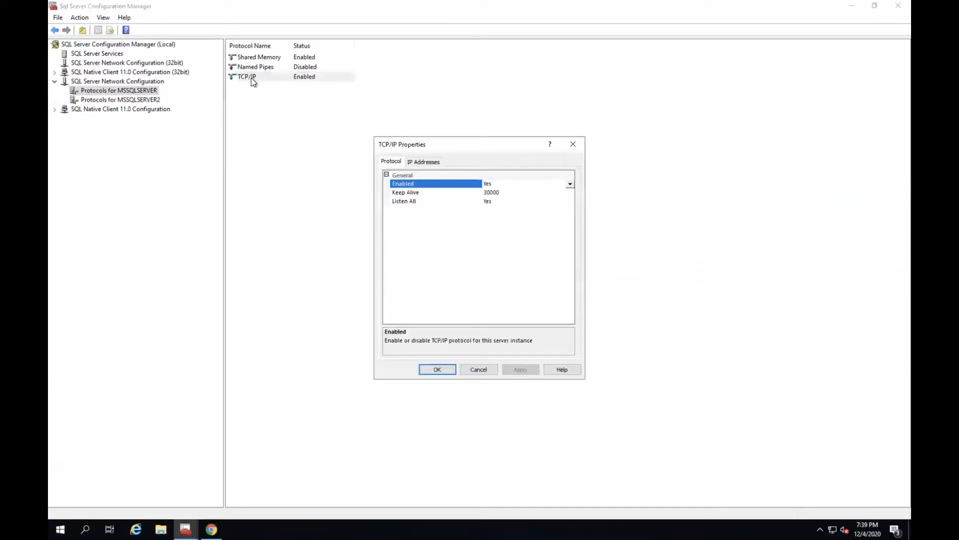
{"action": "left_click", "coordinate": [400, 202]}
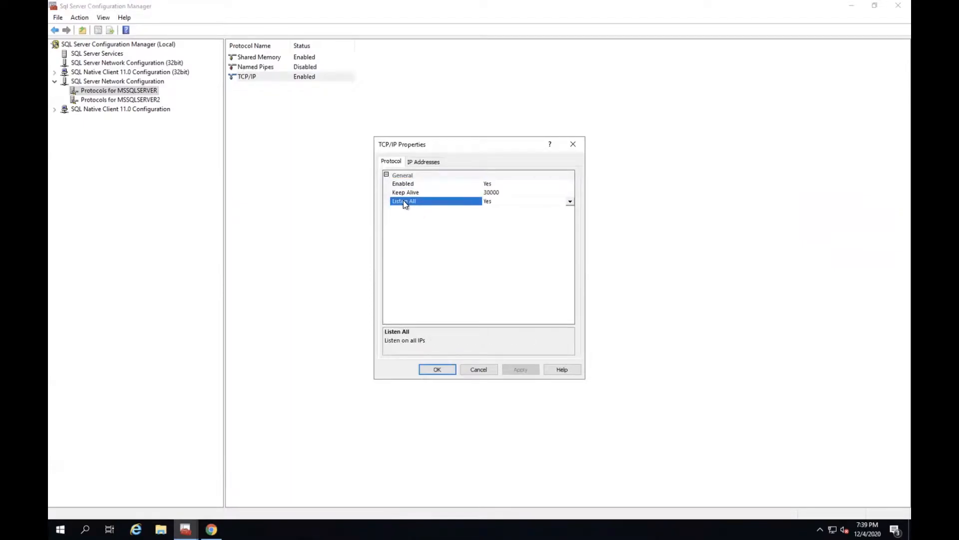
{"action": "left_click", "coordinate": [430, 164]}
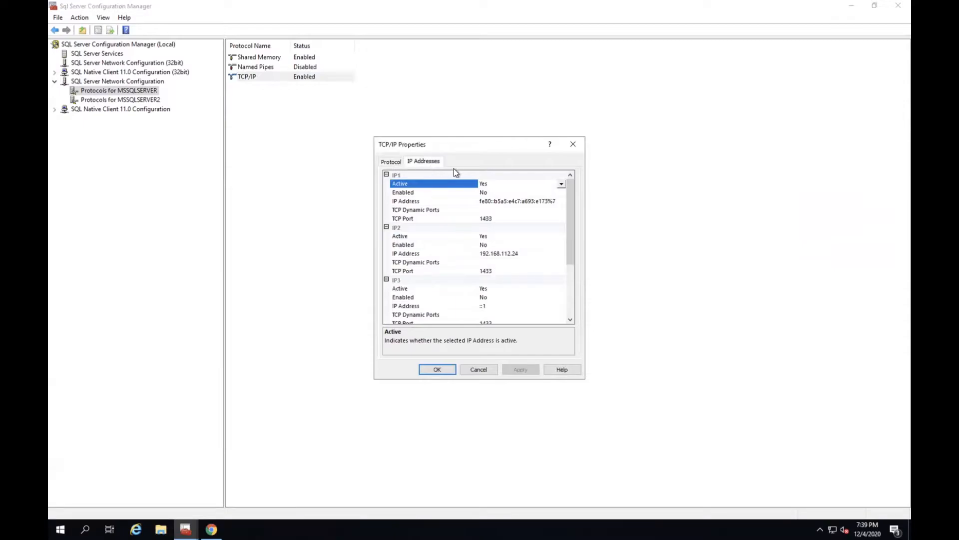
{"action": "left_click", "coordinate": [404, 208]}
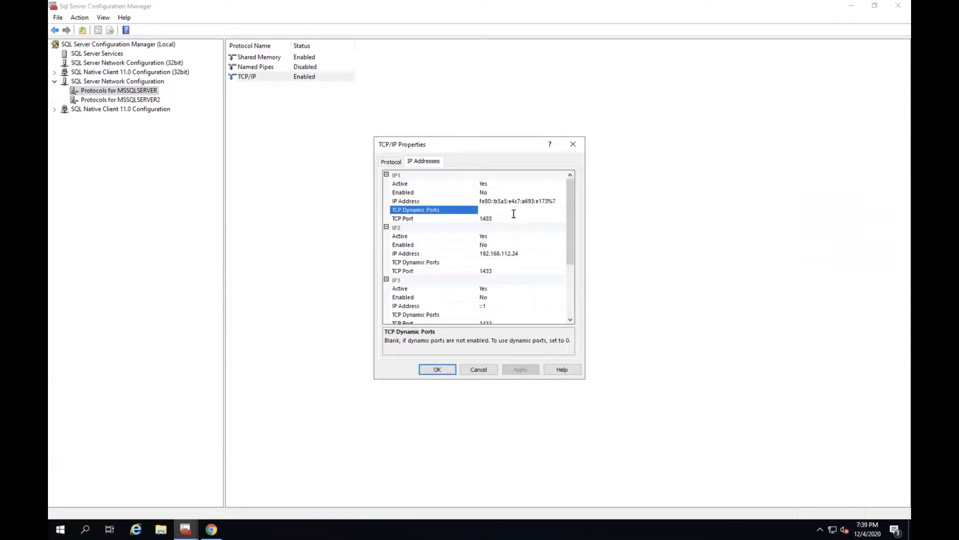
{"action": "left_click", "coordinate": [426, 221]}
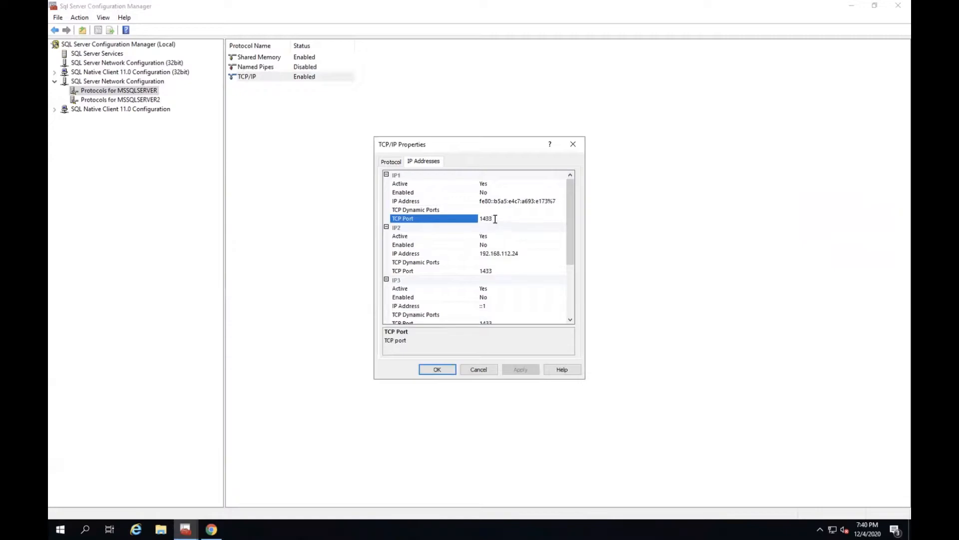
{"action": "left_click", "coordinate": [440, 369]}
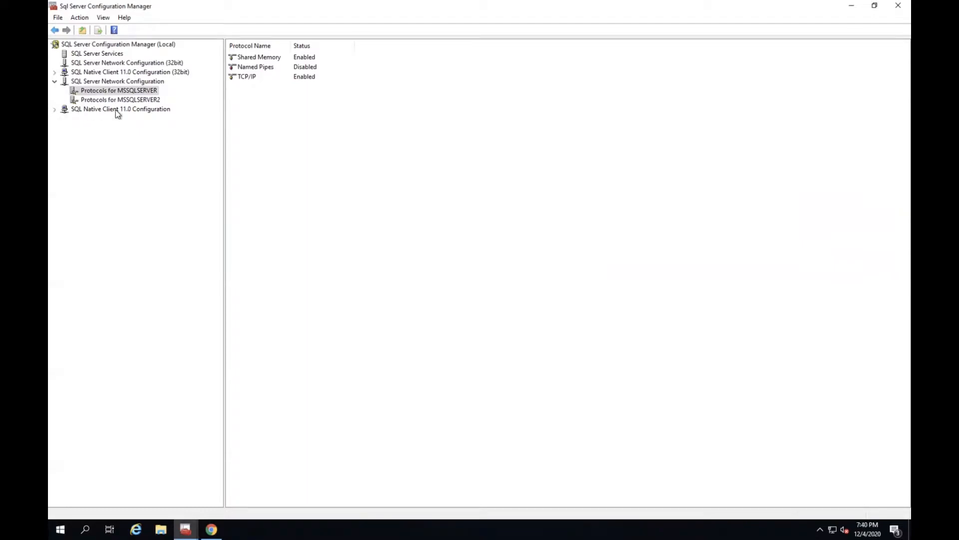
Inspect the client protocols of SQL Native Client 11.0 Configuration, including Named Pipes and the TCP/IP properties
{"action": "left_click", "coordinate": [55, 109]}
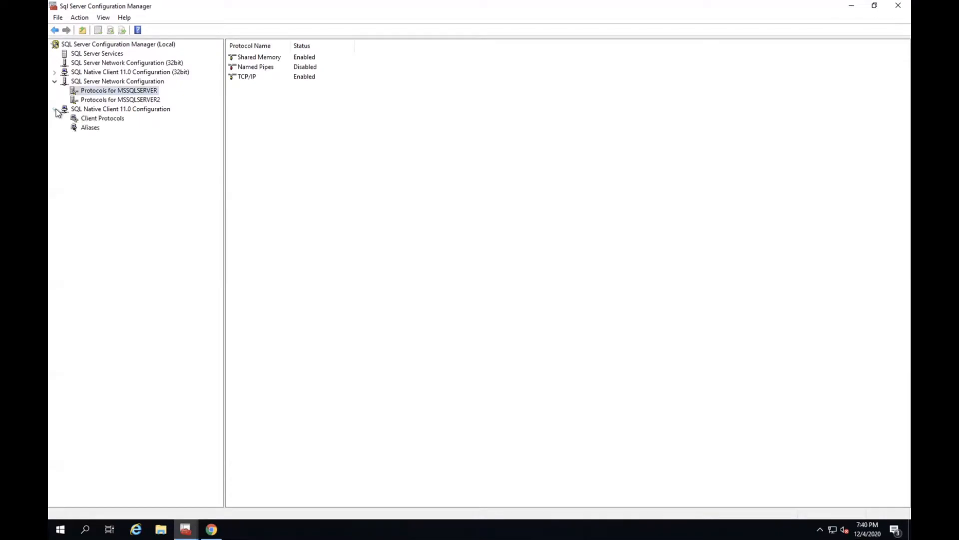
{"action": "left_click", "coordinate": [112, 120]}
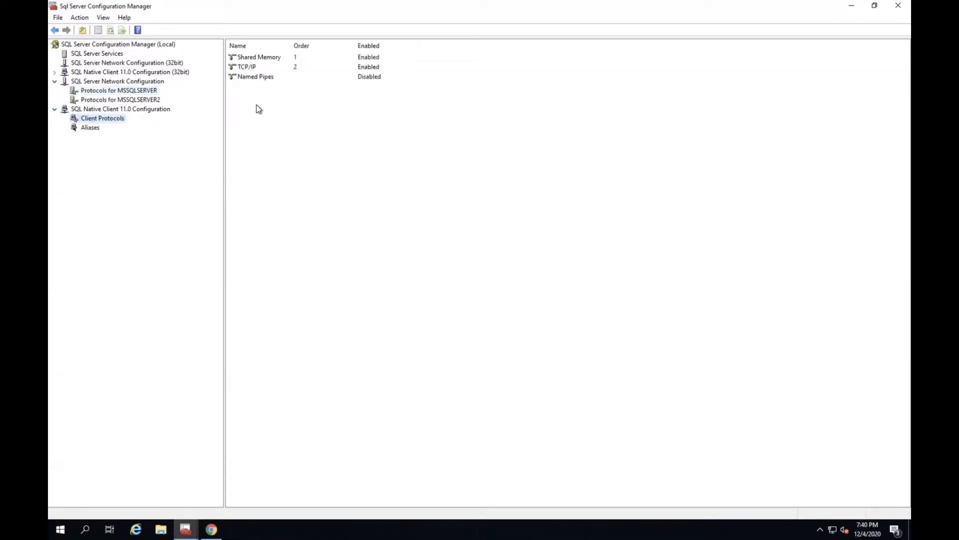
{"action": "left_click", "coordinate": [260, 65]}
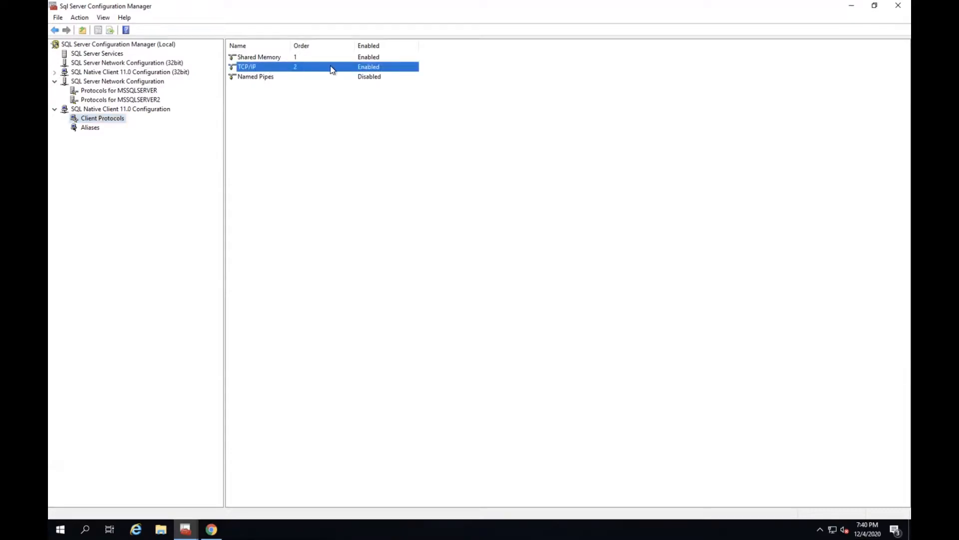
{"action": "left_click", "coordinate": [270, 79]}
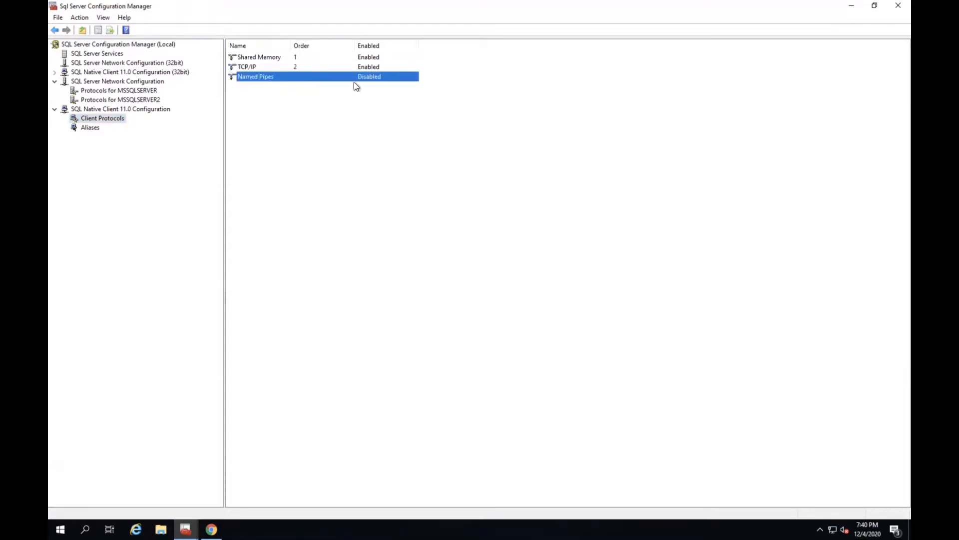
{"action": "double_click", "coordinate": [260, 67]}
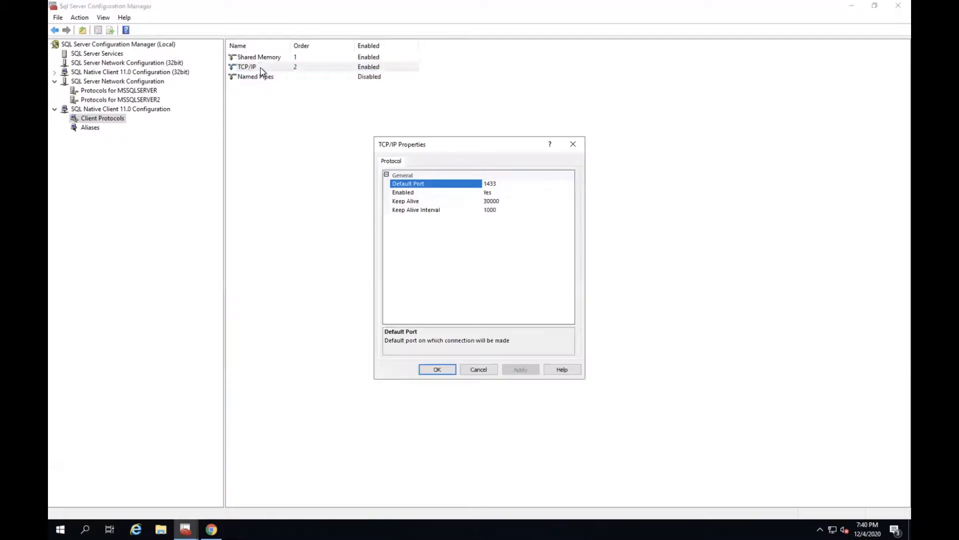
{"action": "left_click", "coordinate": [571, 146]}
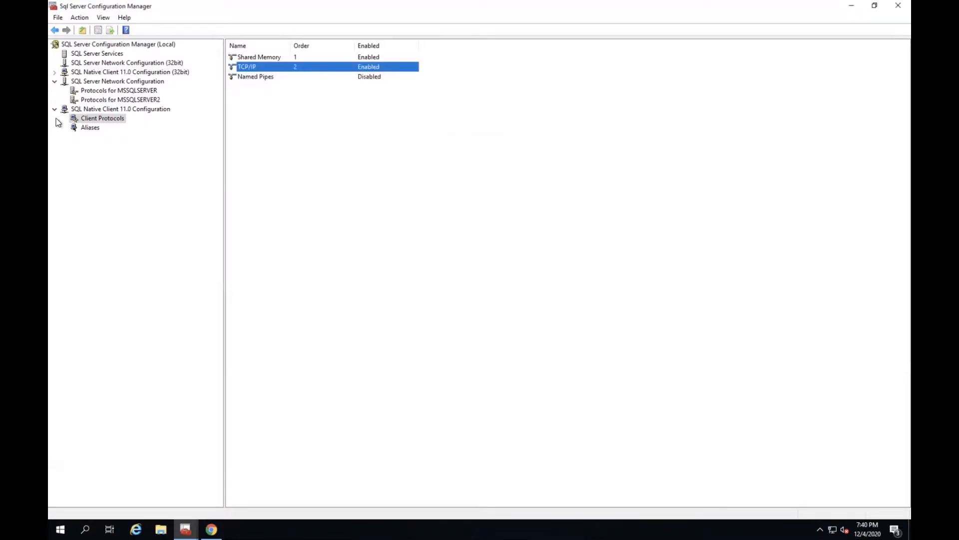
Widen the Name column of the SQL Server Services list and restart the SQL Server (MSSQLSERVER) service
{"action": "left_click", "coordinate": [96, 54]}
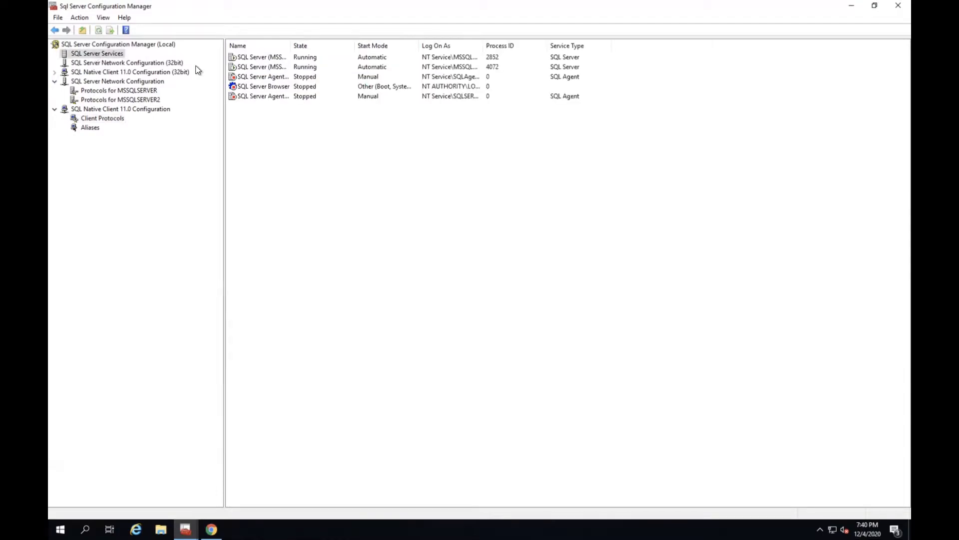
{"action": "left_click_drag", "start_coordinate": [290, 46], "coordinate": [364, 45]}
{"action": "left_click", "coordinate": [307, 66]}
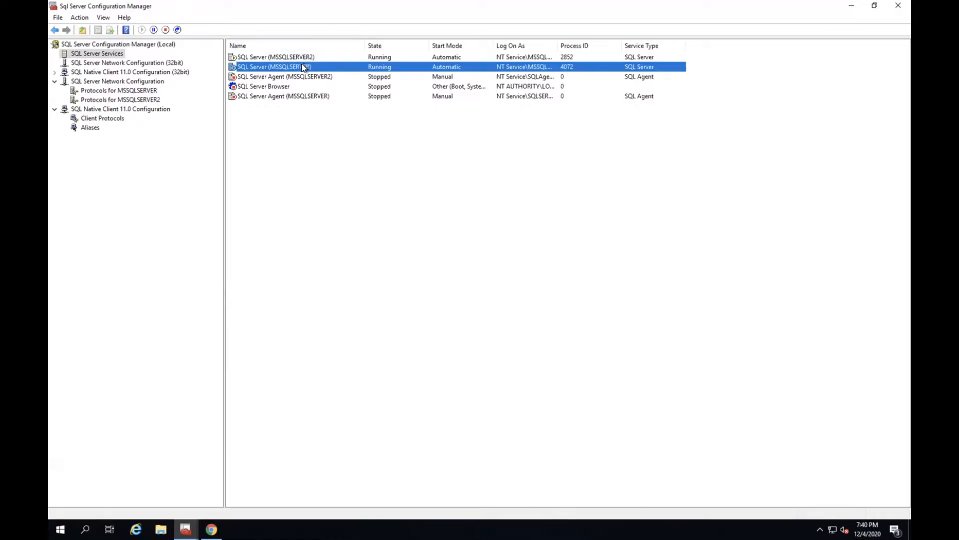
{"action": "right_click", "coordinate": [303, 67]}
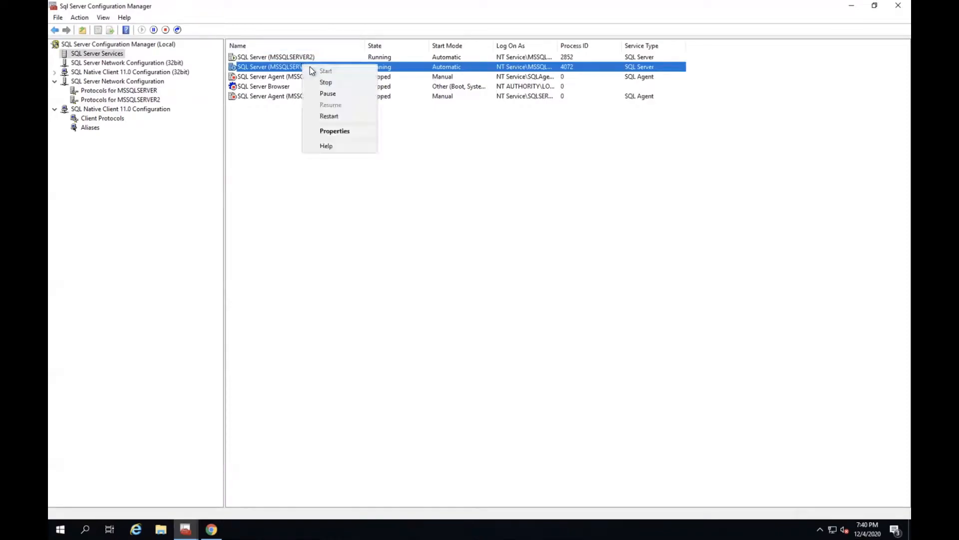
{"action": "left_click", "coordinate": [334, 117]}
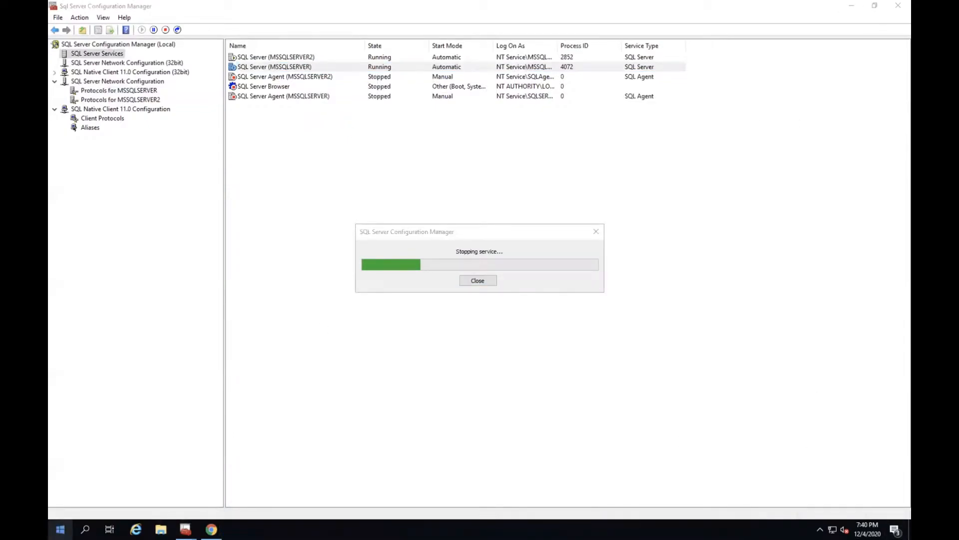
Launch Microsoft SQL Server Management Studio from Microsoft SQL Server Tools 18
{"action": "left_click", "coordinate": [60, 529]}
{"action": "scroll", "coordinate": [130, 445], "scroll_direction": "down", "scroll_amount": 3}
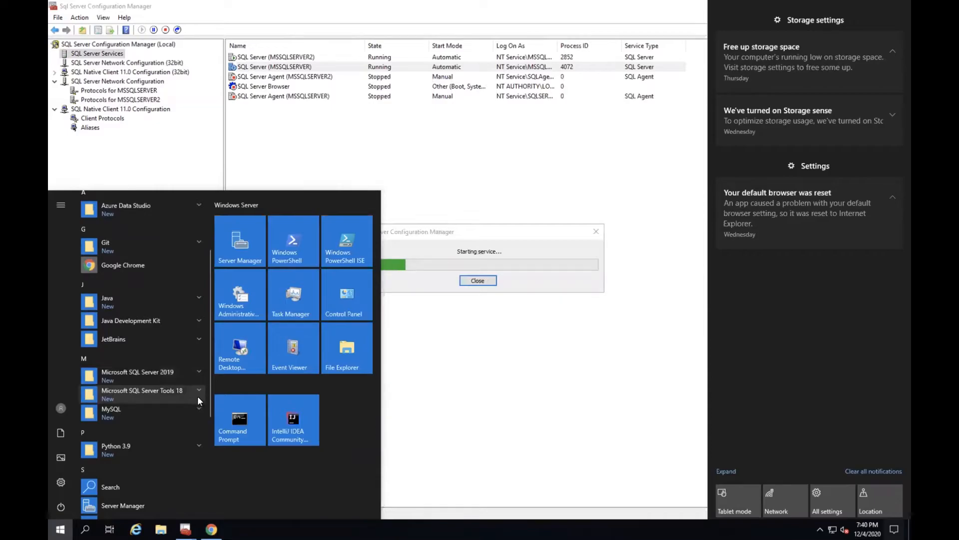
{"action": "left_click", "coordinate": [197, 390]}
{"action": "scroll", "coordinate": [197, 389], "scroll_direction": "down", "scroll_amount": 1}
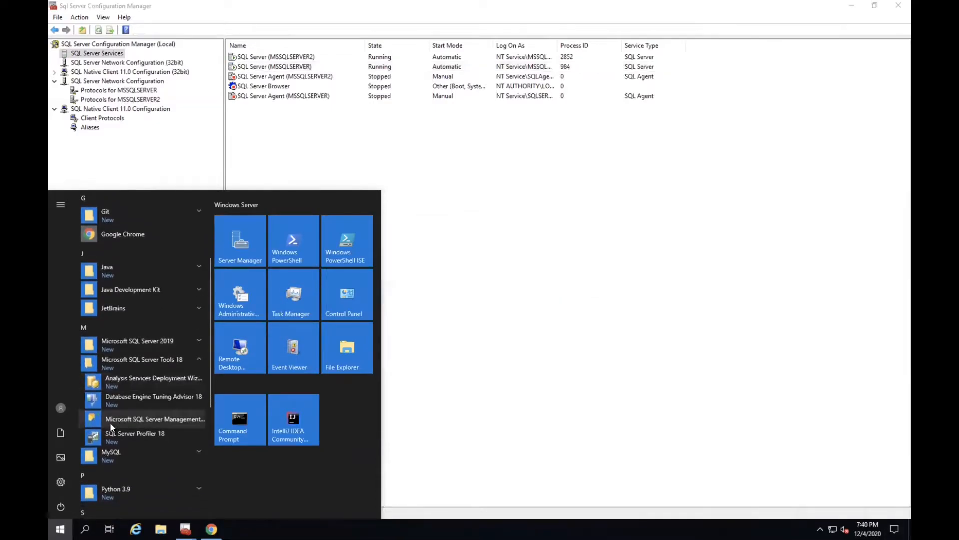
{"action": "left_click", "coordinate": [110, 421]}
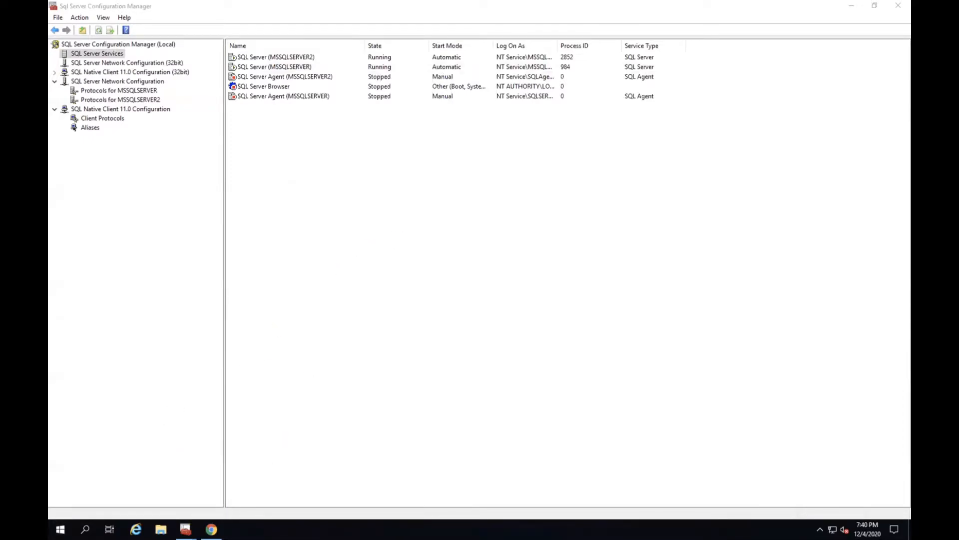
Switch to Chrome to view the SSMS download page, and minimize the browser and SQL Server Configuration Manager windows
{"action": "left_click", "coordinate": [211, 529]}
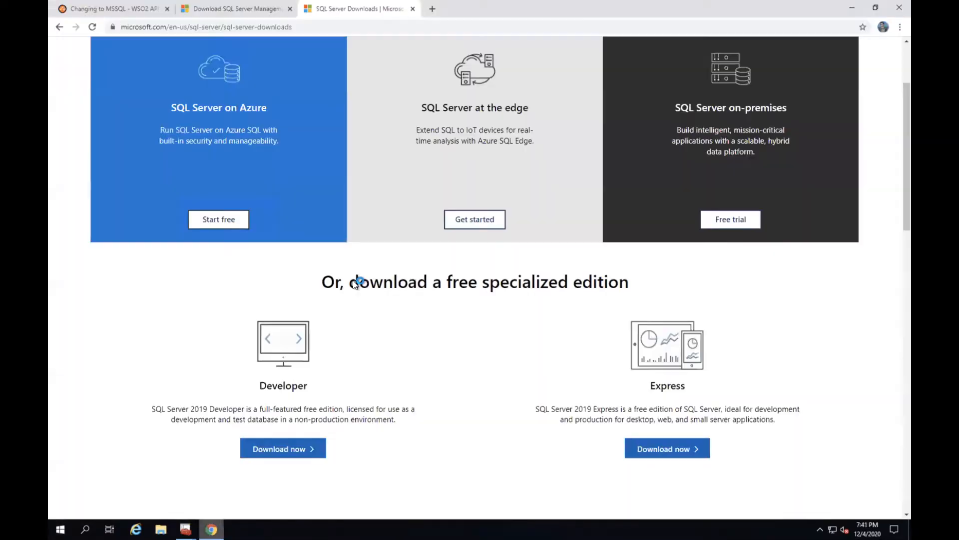
{"action": "left_click", "coordinate": [248, 12]}
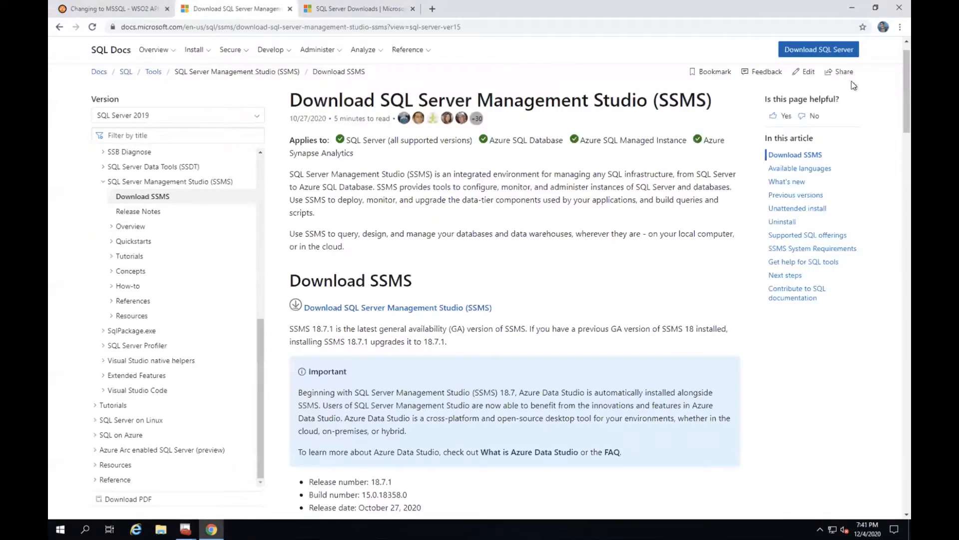
{"action": "left_click", "coordinate": [851, 8]}
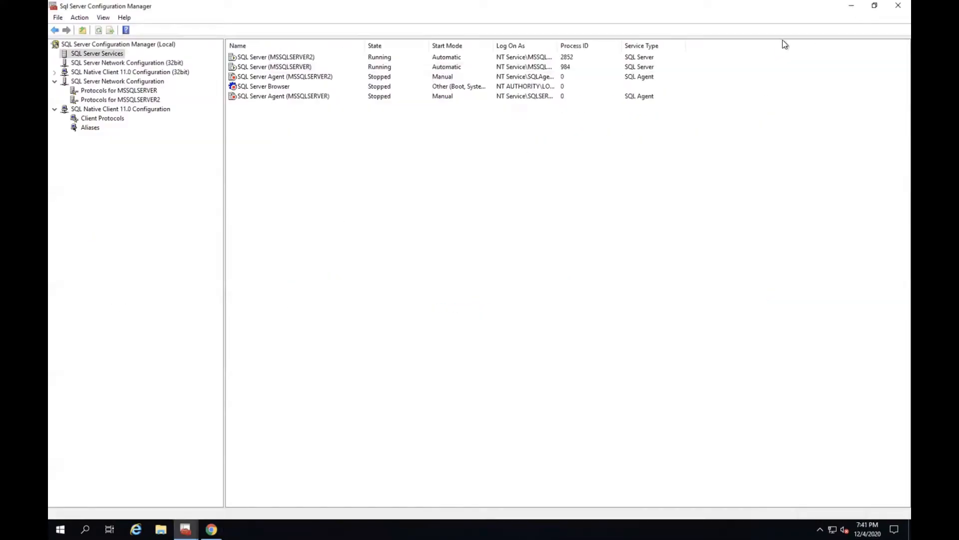
{"action": "left_click", "coordinate": [855, 7]}
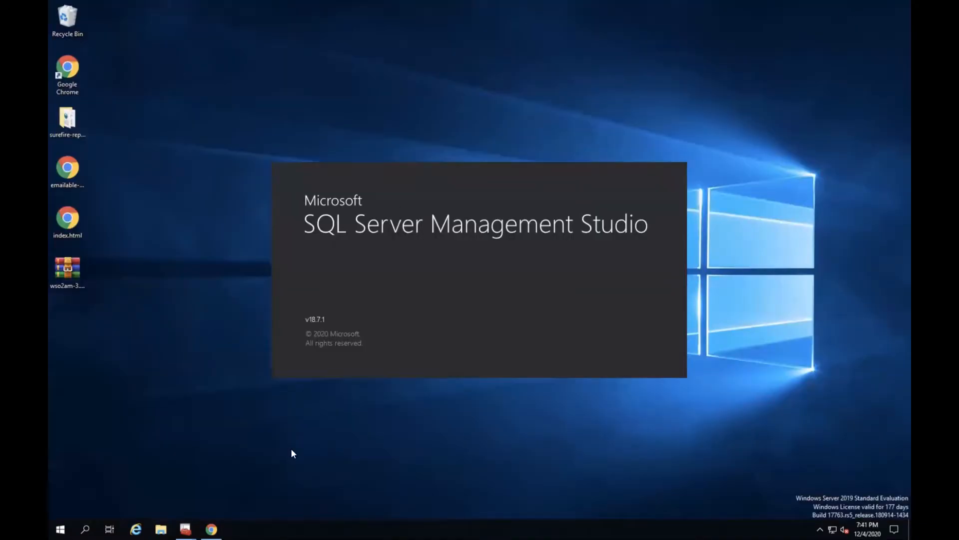
{"action": "mouse_move", "coordinate": [185, 529]}
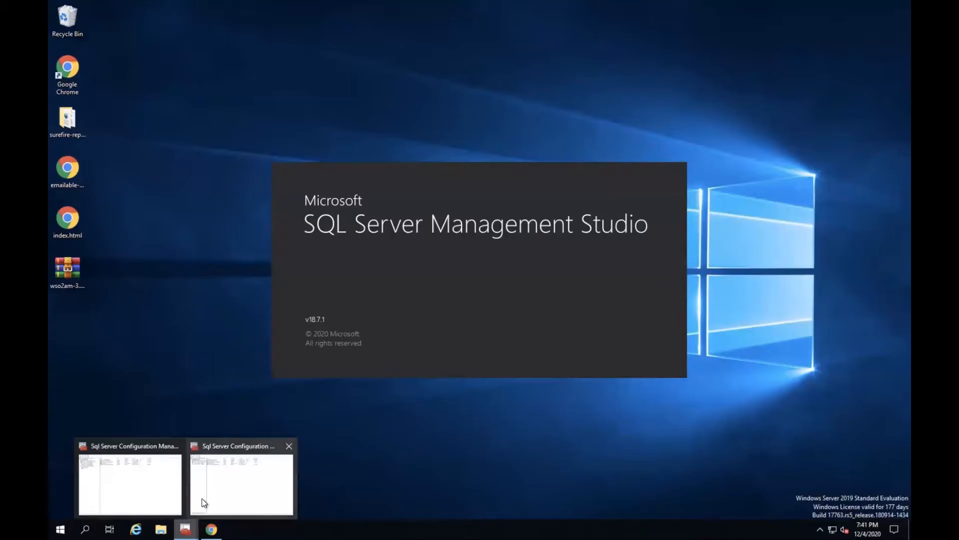
{"action": "mouse_move", "coordinate": [202, 499]}
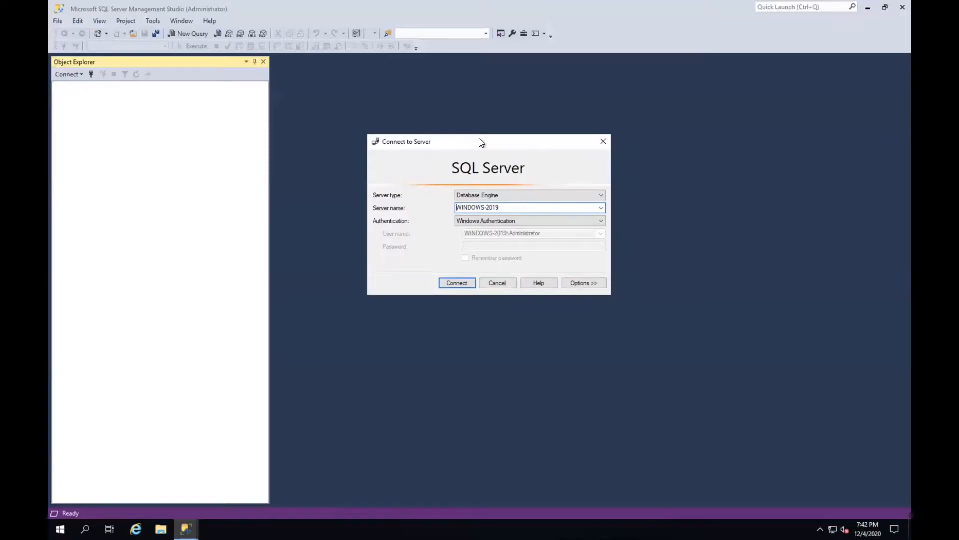
Connect to the Database Engine on server WINDOWS-2019 using Windows Authentication
{"action": "left_click", "coordinate": [508, 195]}
{"action": "left_click", "coordinate": [508, 197]}
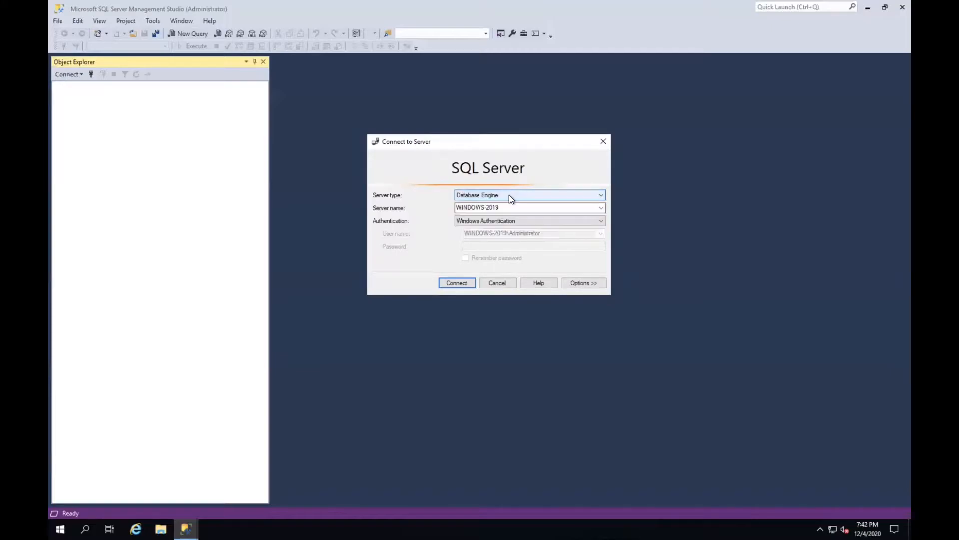
{"action": "left_click", "coordinate": [601, 208]}
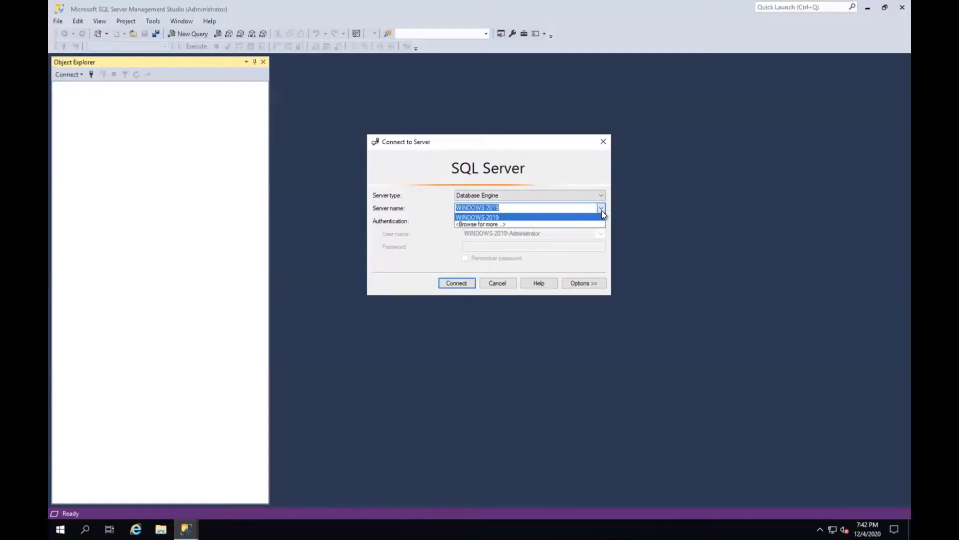
{"action": "left_click", "coordinate": [602, 207]}
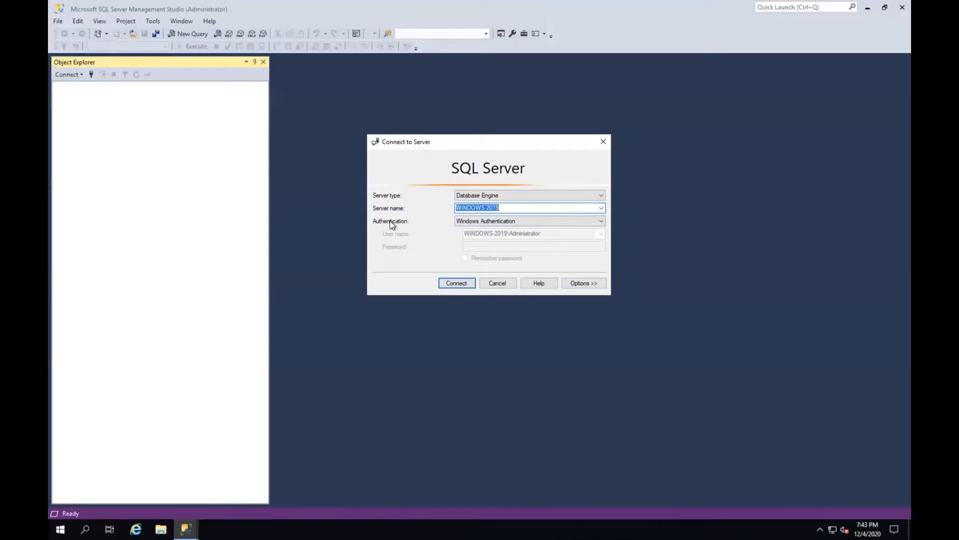
{"action": "left_click", "coordinate": [496, 225]}
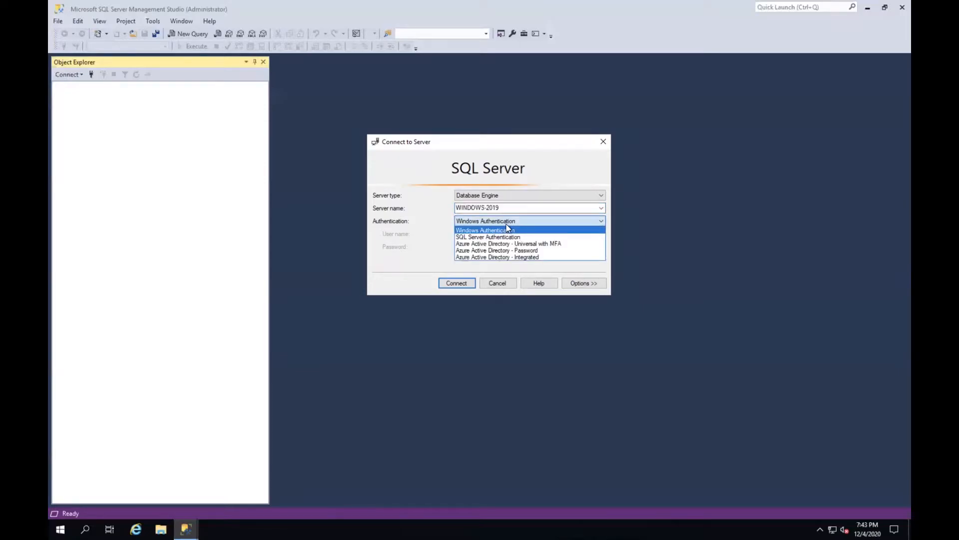
{"action": "left_click", "coordinate": [505, 230]}
{"action": "left_click", "coordinate": [518, 223]}
{"action": "left_click", "coordinate": [524, 222]}
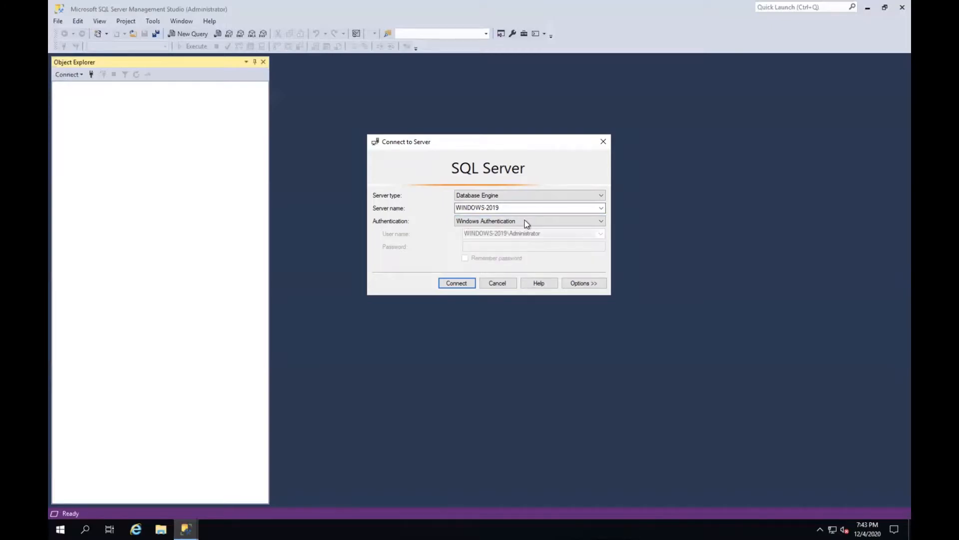
{"action": "left_click", "coordinate": [460, 283]}
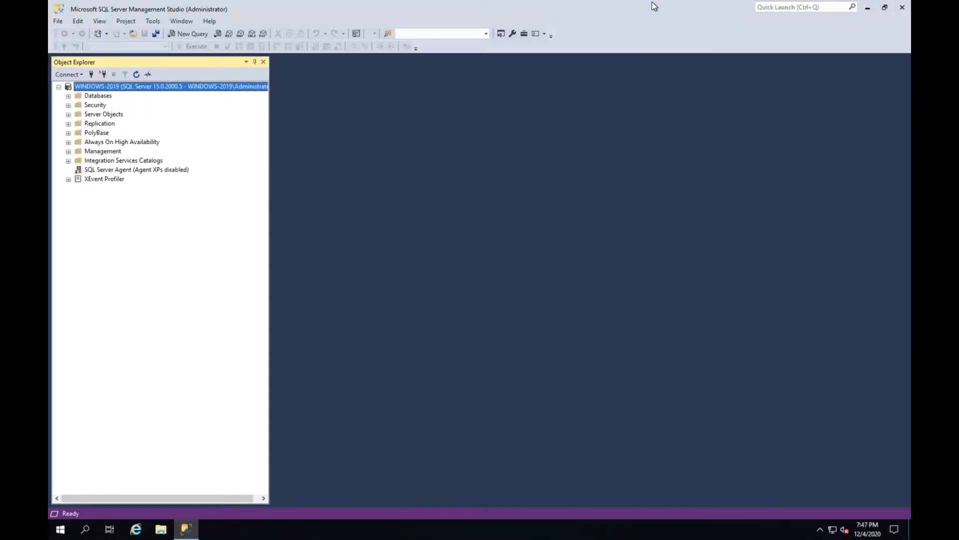
Check in the WINDOWS-2019 server's security properties that SQL Server and Windows Authentication mode is selected, and accept the properties
{"action": "right_click", "coordinate": [73, 90]}
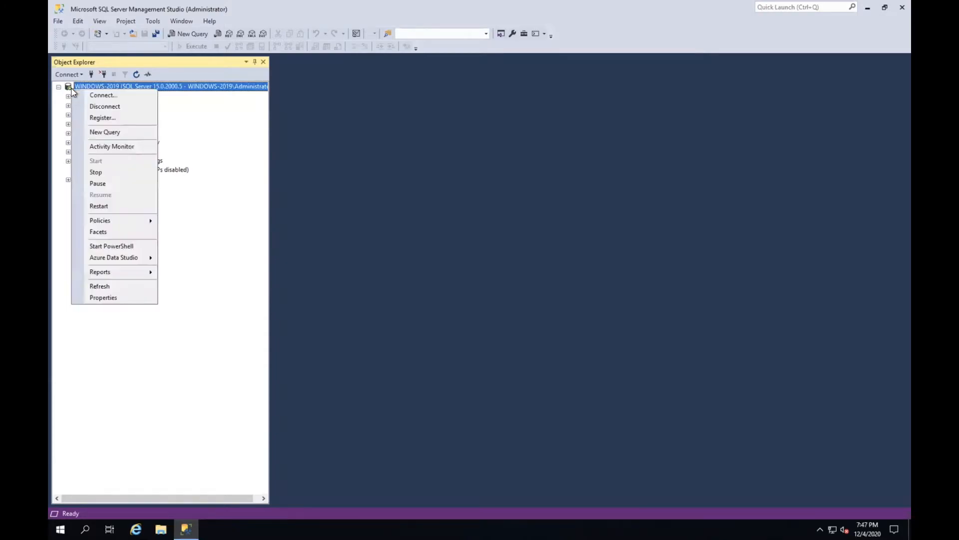
{"action": "left_click", "coordinate": [120, 298]}
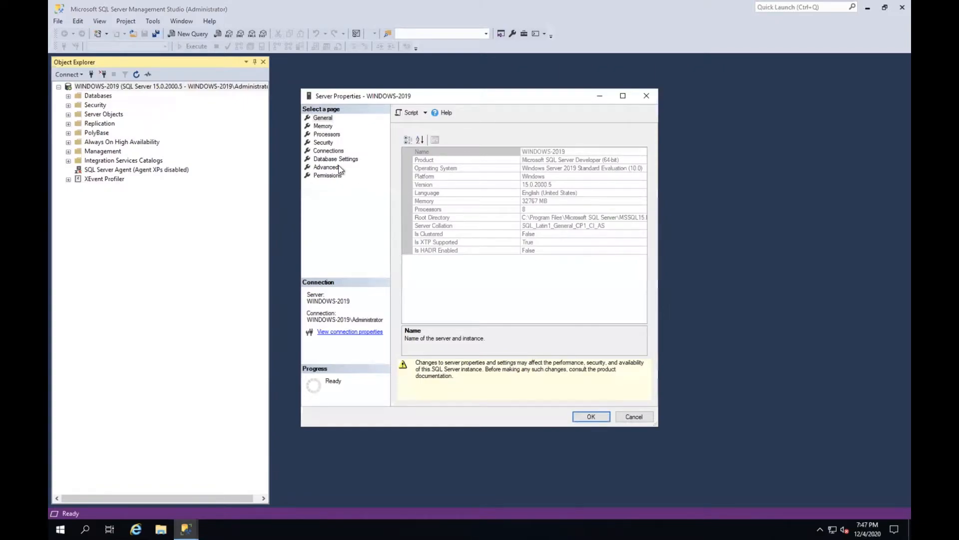
{"action": "left_click", "coordinate": [321, 142]}
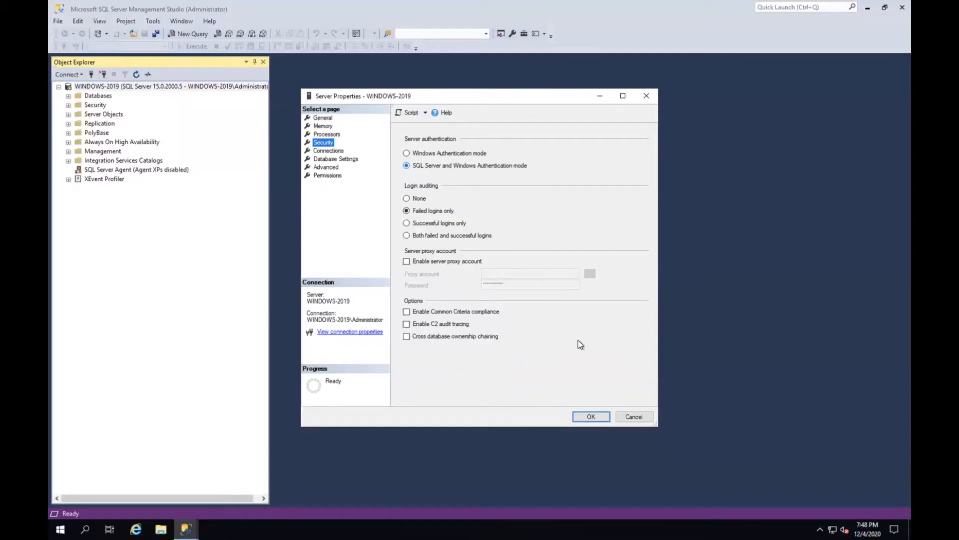
{"action": "left_click", "coordinate": [592, 417]}
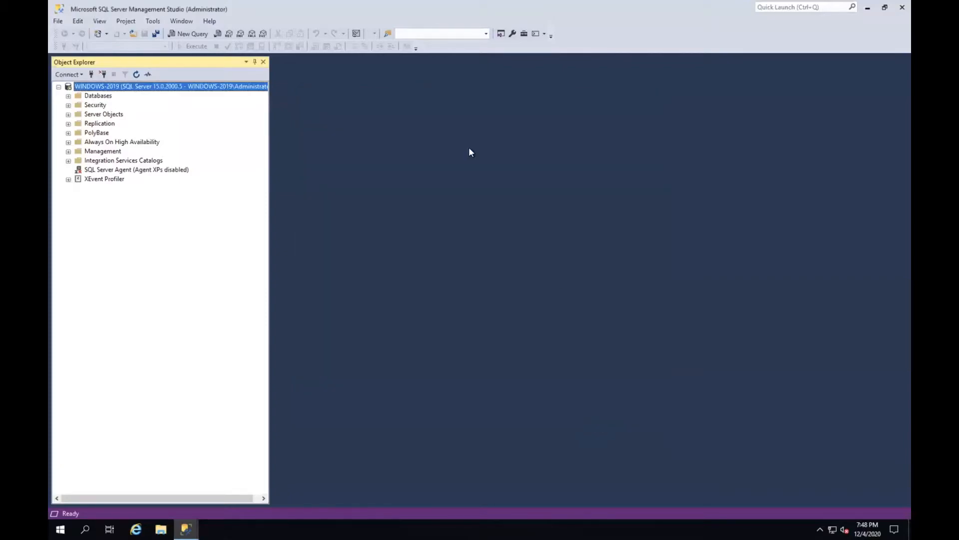
Create a new database named apim_db on the server with the default owner and file settings
{"action": "left_click", "coordinate": [68, 96]}
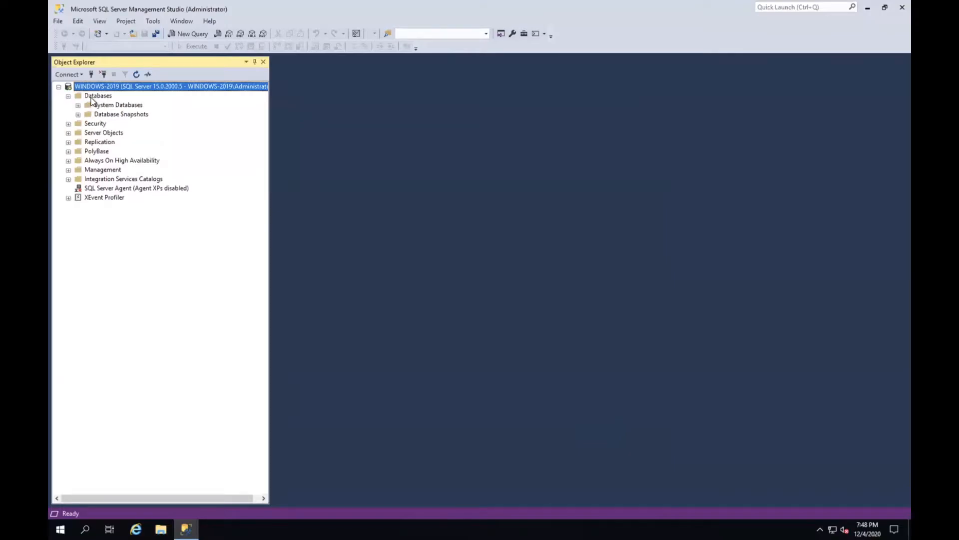
{"action": "left_click", "coordinate": [92, 98]}
{"action": "right_click", "coordinate": [92, 101]}
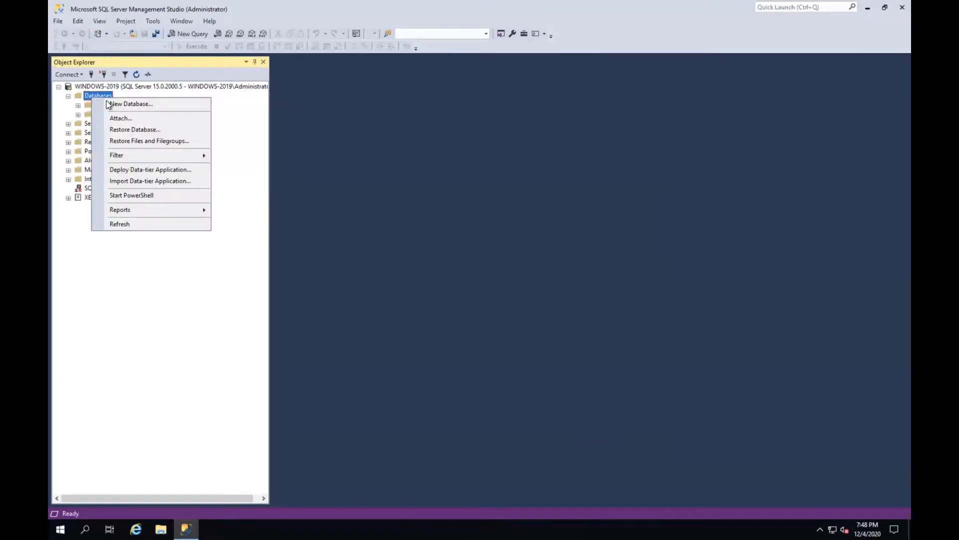
{"action": "left_click", "coordinate": [114, 106]}
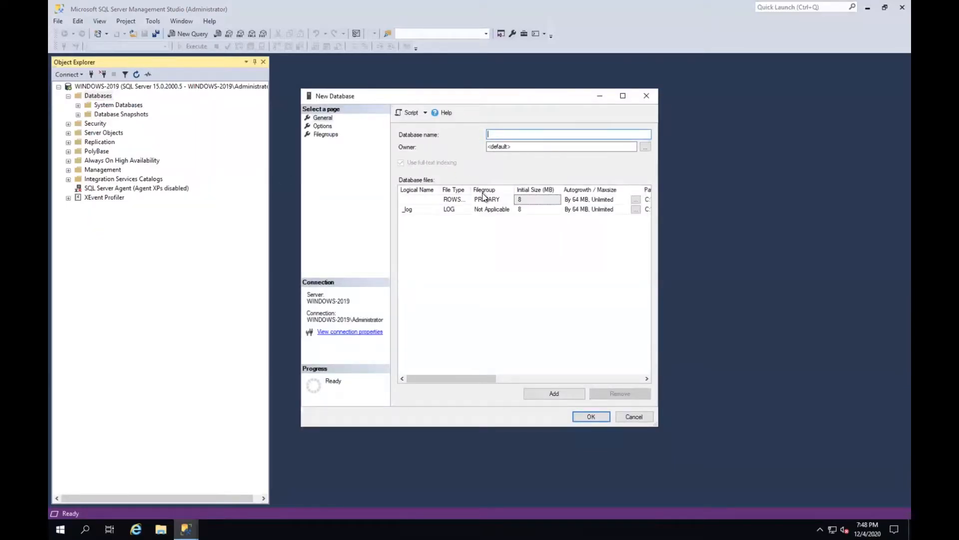
{"action": "type", "text": "apim_db"}
{"action": "left_click", "coordinate": [586, 416]}
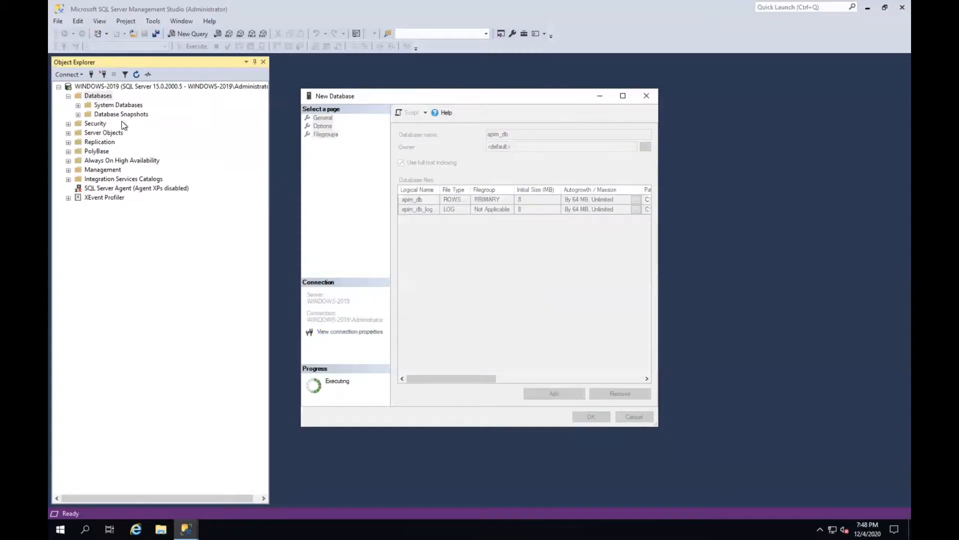
Create a second database named shared_db with the default owner and file settings
{"action": "left_click", "coordinate": [98, 96]}
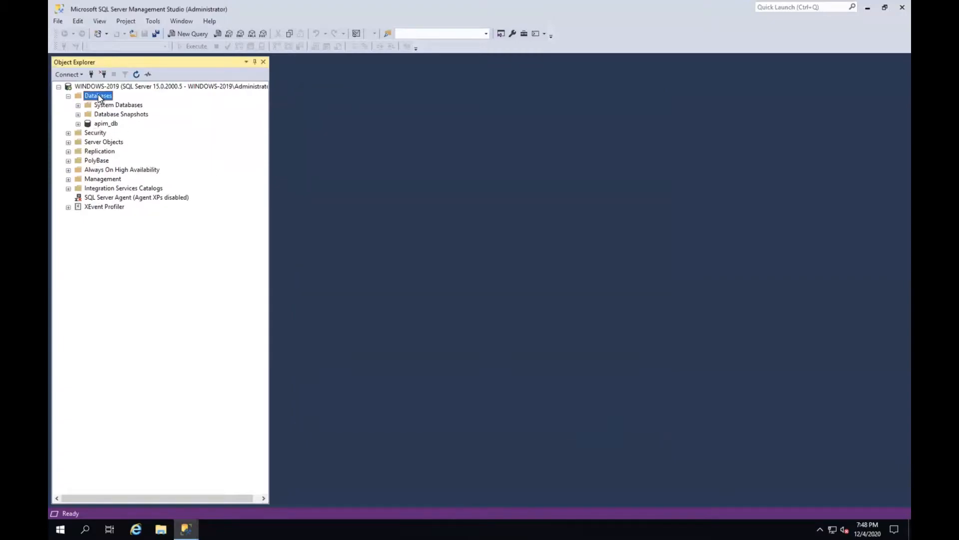
{"action": "right_click", "coordinate": [99, 97]}
{"action": "left_click", "coordinate": [117, 101]}
{"action": "type", "text": "sha"}
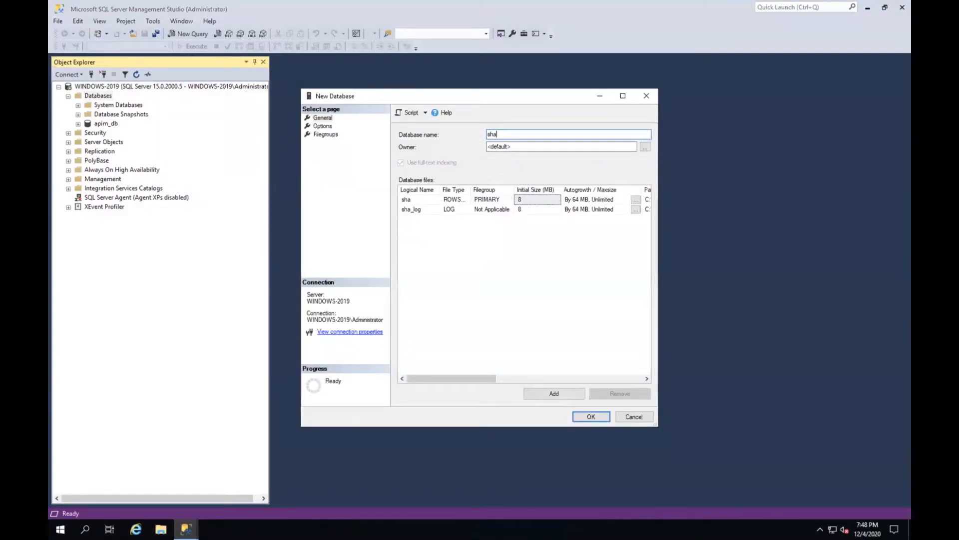
{"action": "type", "text": "red_db"}
{"action": "key", "text": "Return"}
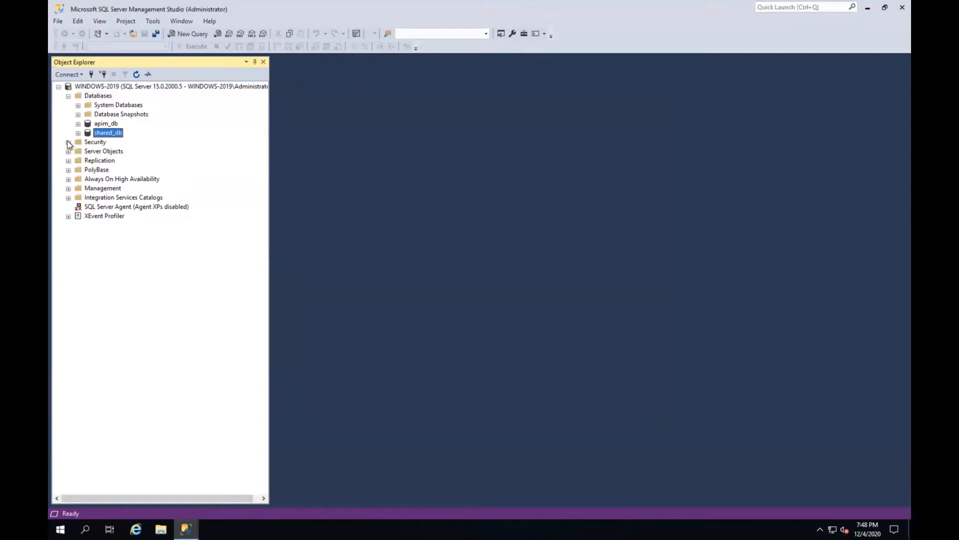
Start a new login named apim_user under the server's Security logins
{"action": "left_click", "coordinate": [69, 143]}
{"action": "left_click", "coordinate": [87, 150]}
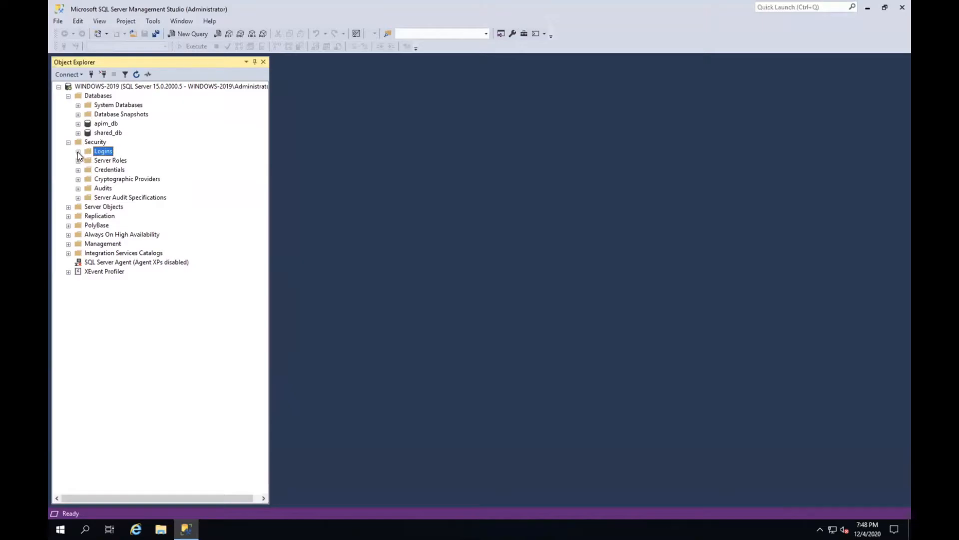
{"action": "left_click", "coordinate": [78, 152]}
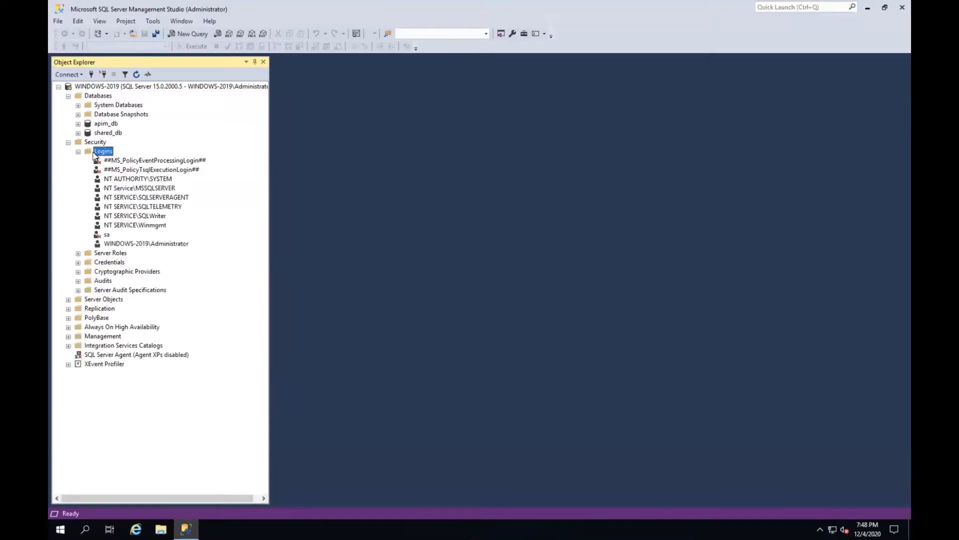
{"action": "right_click", "coordinate": [101, 152]}
{"action": "left_click", "coordinate": [120, 156]}
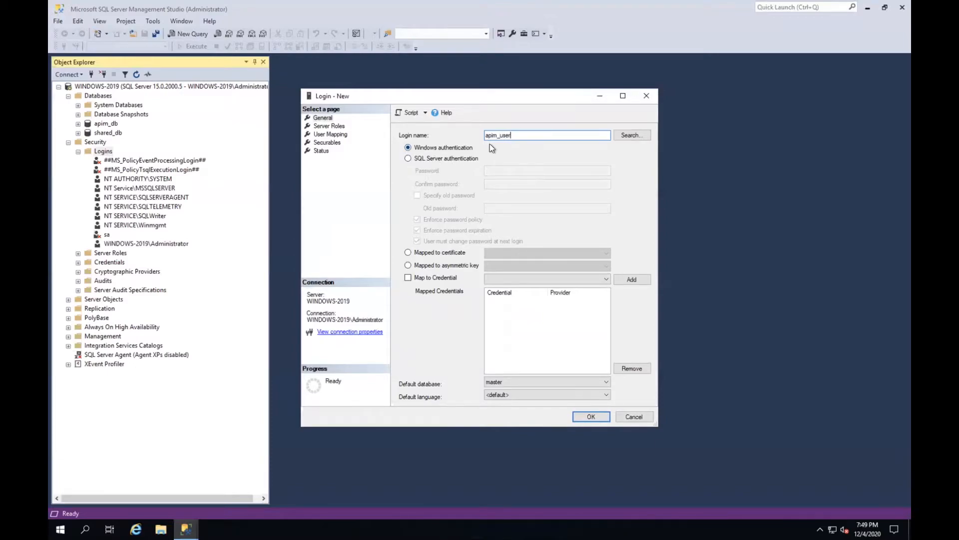
Set the new login to SQL Server authentication, enter its password, and disable password policy enforcement
{"action": "left_click", "coordinate": [408, 159]}
{"action": "left_click", "coordinate": [498, 170]}
{"action": "type", "text": "••"}
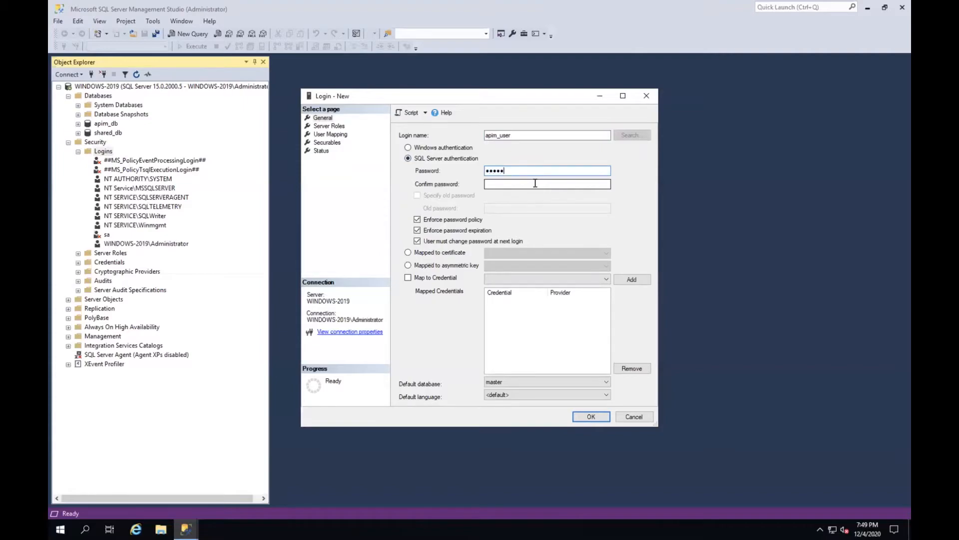
{"action": "left_click", "coordinate": [430, 221]}
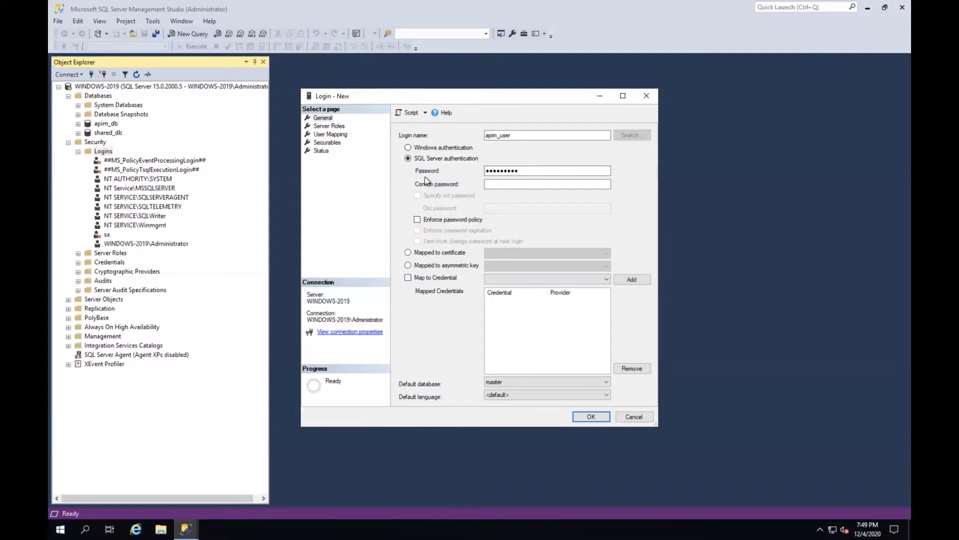
Map the new login to apim_db with the db_owner, db_datawriter and db_datareader roles, and try to create the login
{"action": "left_click", "coordinate": [330, 134]}
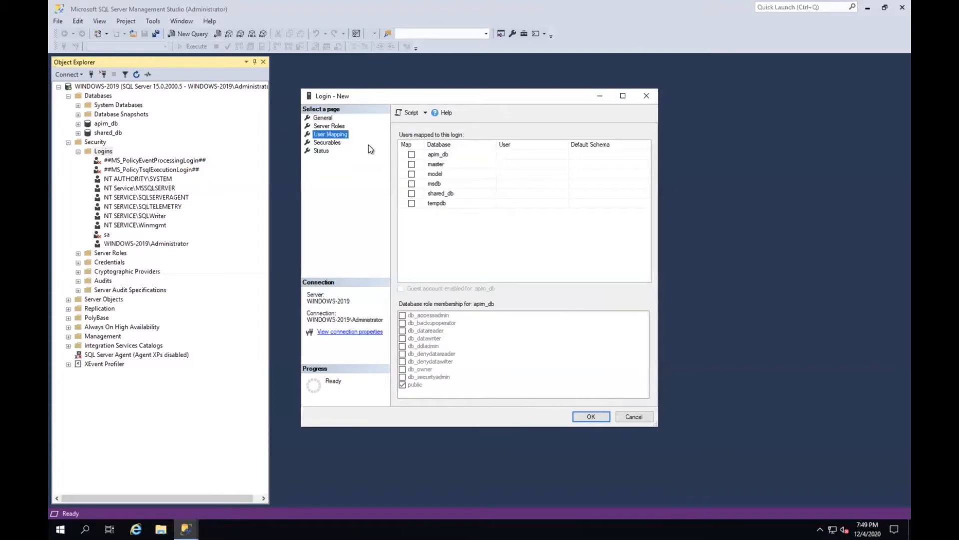
{"action": "left_click", "coordinate": [411, 155]}
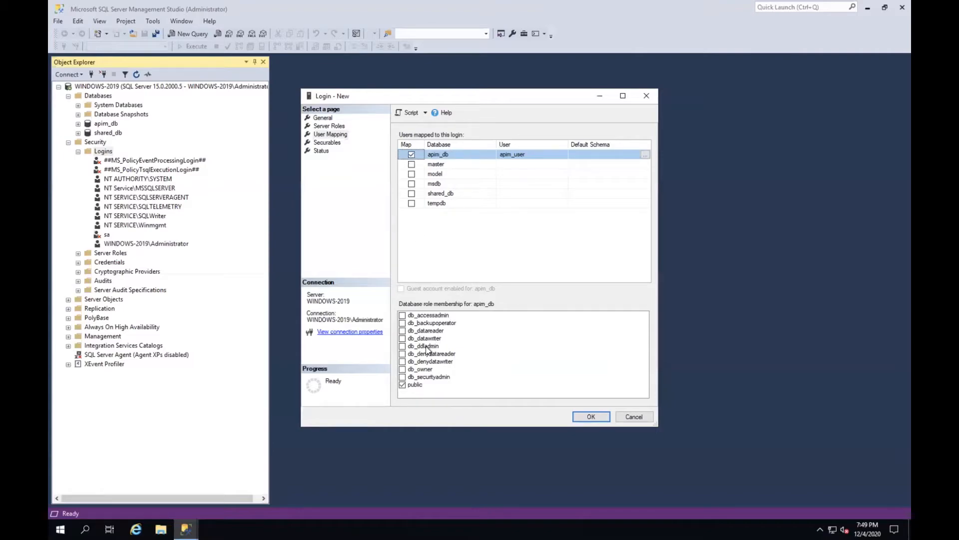
{"action": "left_click", "coordinate": [402, 370]}
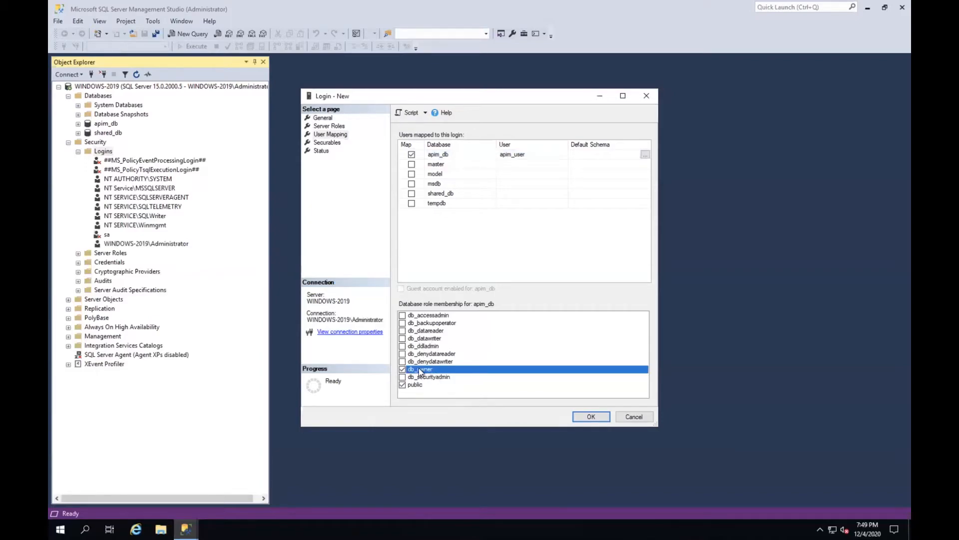
{"action": "left_click", "coordinate": [402, 339]}
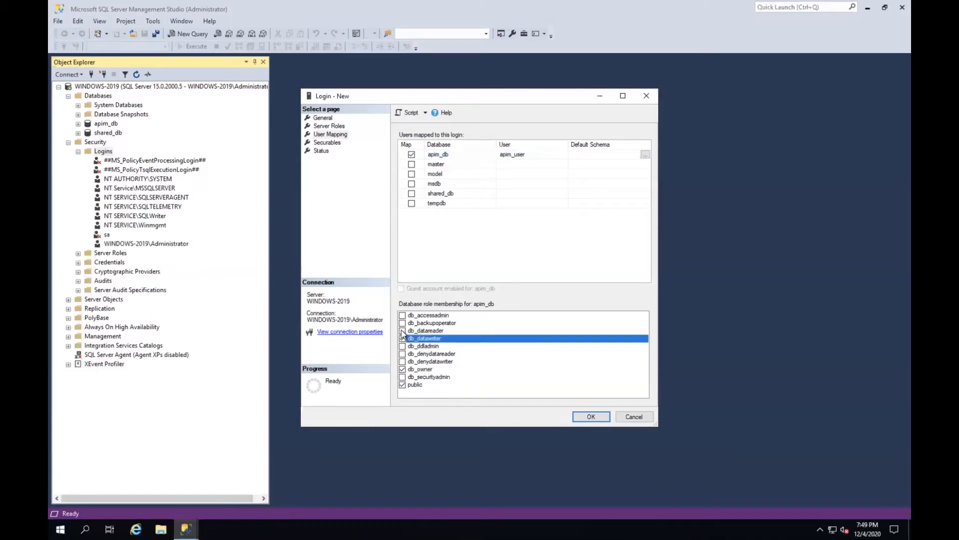
{"action": "left_click", "coordinate": [402, 331]}
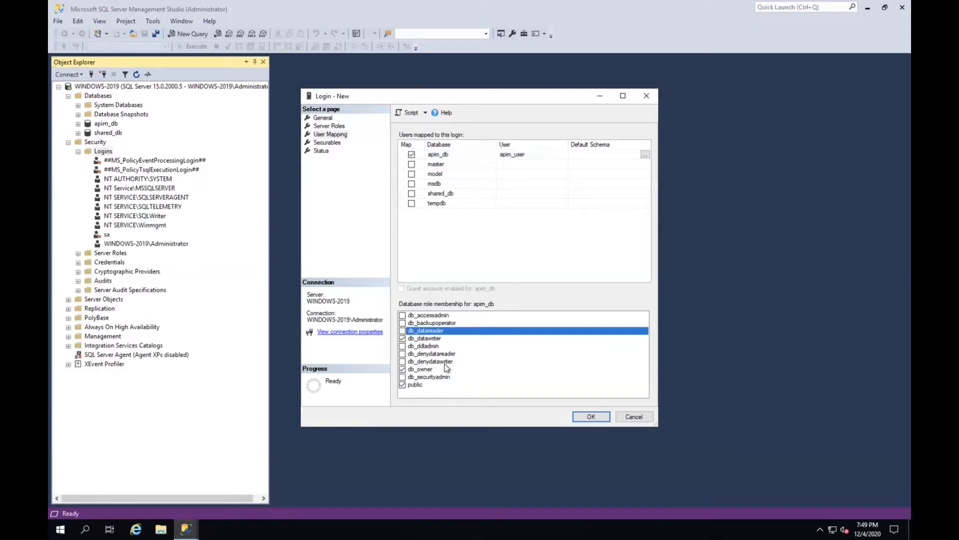
{"action": "left_click", "coordinate": [591, 417]}
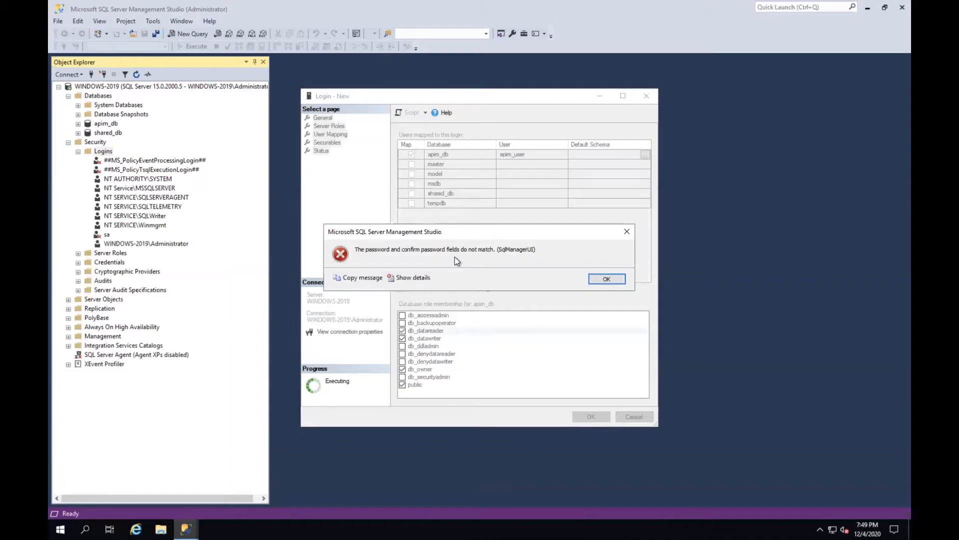
{"action": "left_click", "coordinate": [604, 280]}
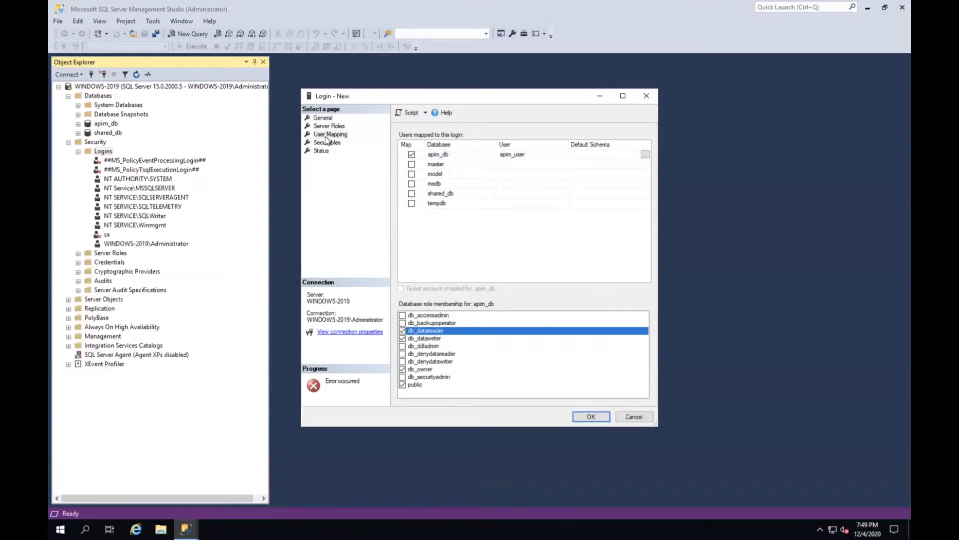
Re-enter the apim_user login's password and its confirmation, and create the login
{"action": "left_click", "coordinate": [323, 117]}
{"action": "left_click", "coordinate": [512, 183]}
{"action": "left_click", "coordinate": [513, 182]}
{"action": "double_click", "coordinate": [524, 171]}
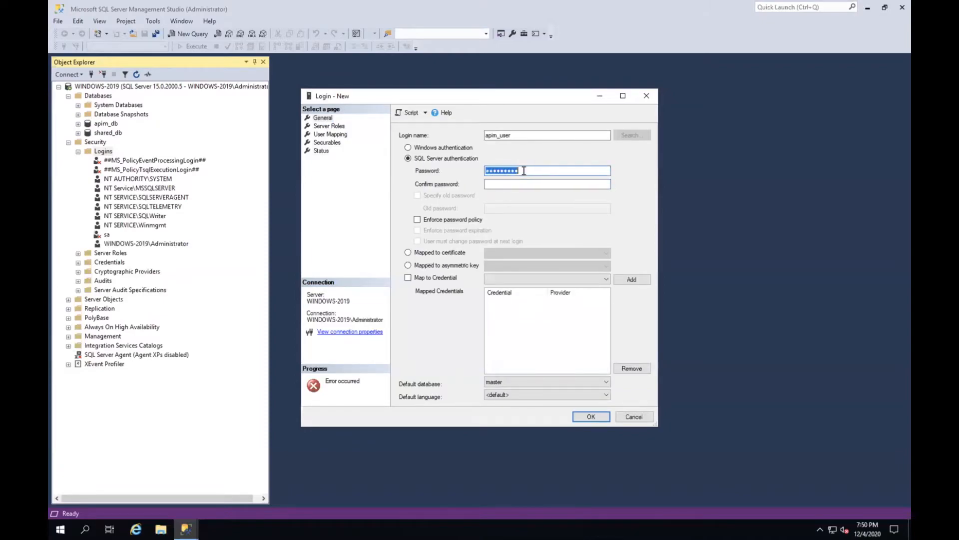
{"action": "key", "text": "BackSpace"}
{"action": "left_click_drag", "start_coordinate": [522, 133], "coordinate": [455, 136]}
{"action": "left_click", "coordinate": [516, 172]}
{"action": "key", "text": "ctrl+v"}
{"action": "left_click", "coordinate": [507, 183]}
{"action": "key", "text": "ctrl+v"}
{"action": "left_click", "coordinate": [598, 416]}
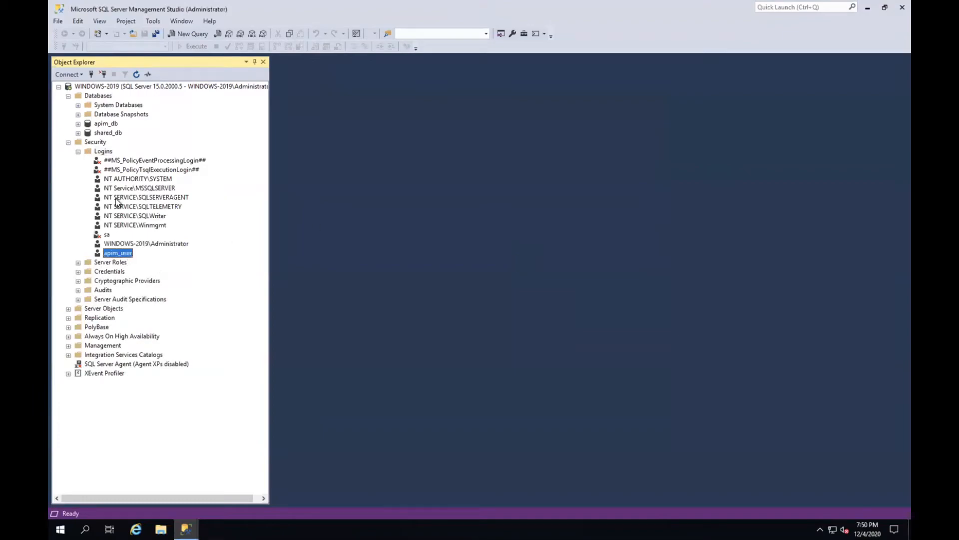
Start a new login named shared_user under the server's Security logins, using SQL Server authentication
{"action": "right_click", "coordinate": [103, 151]}
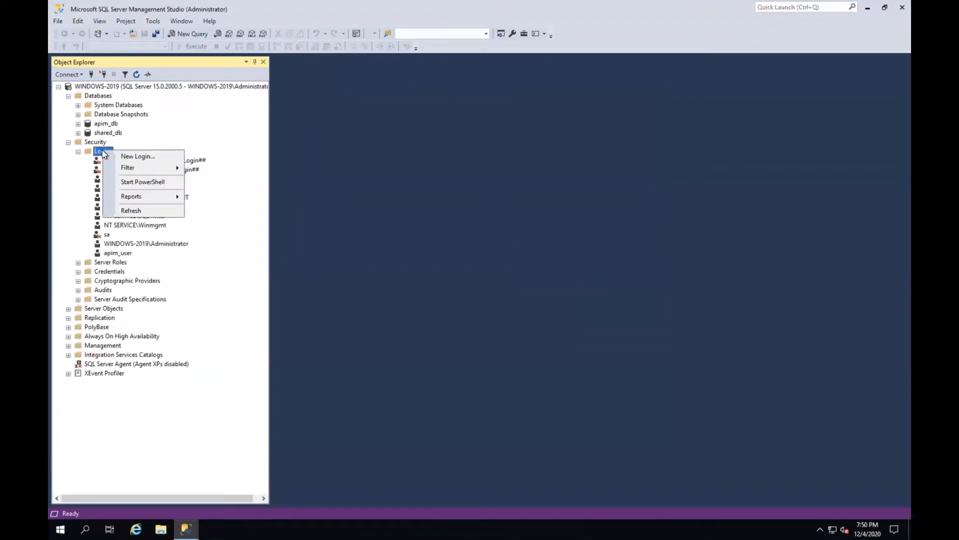
{"action": "left_click", "coordinate": [135, 156]}
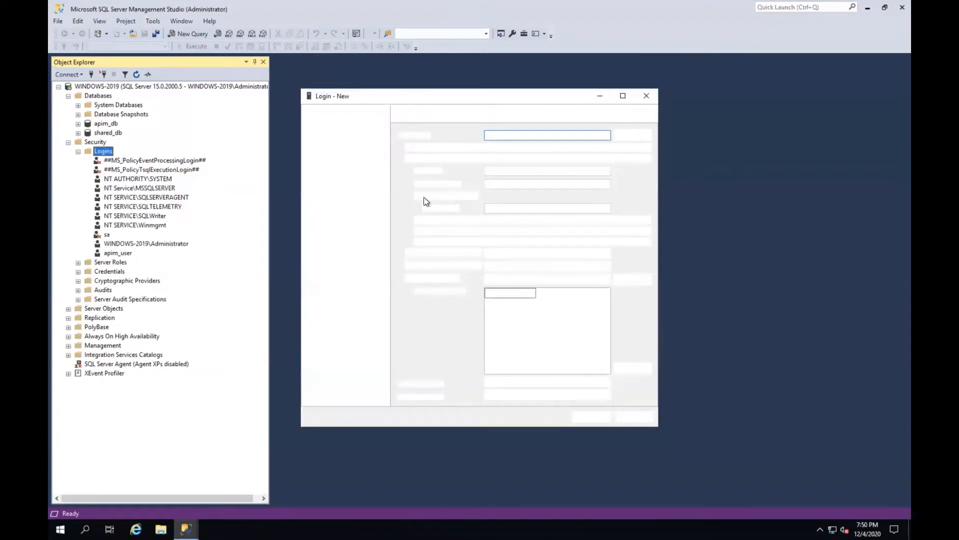
{"action": "type", "text": "sha"}
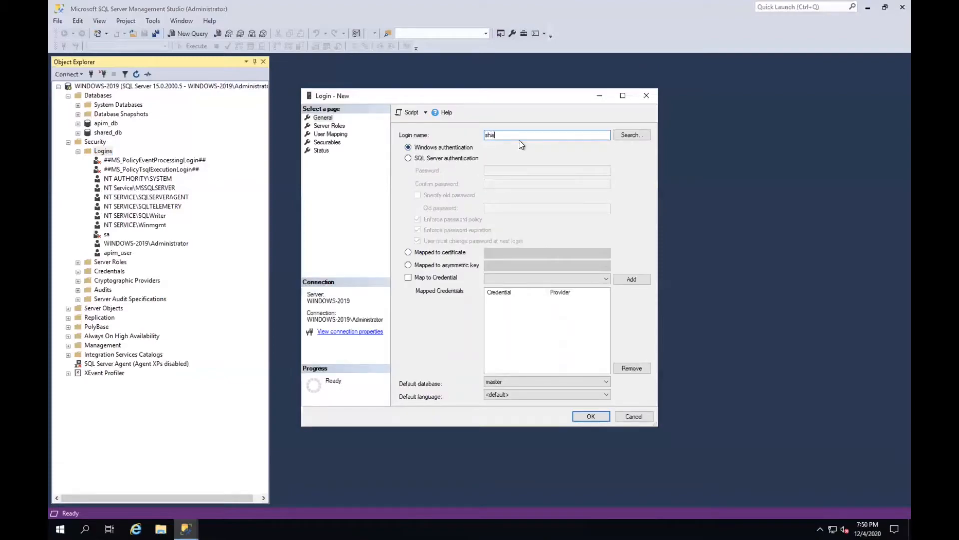
{"action": "type", "text": "red_user"}
{"action": "left_click", "coordinate": [455, 159]}
Enter and confirm the password for shared_user, and disable password policy enforcement
{"action": "double_click", "coordinate": [530, 134]}
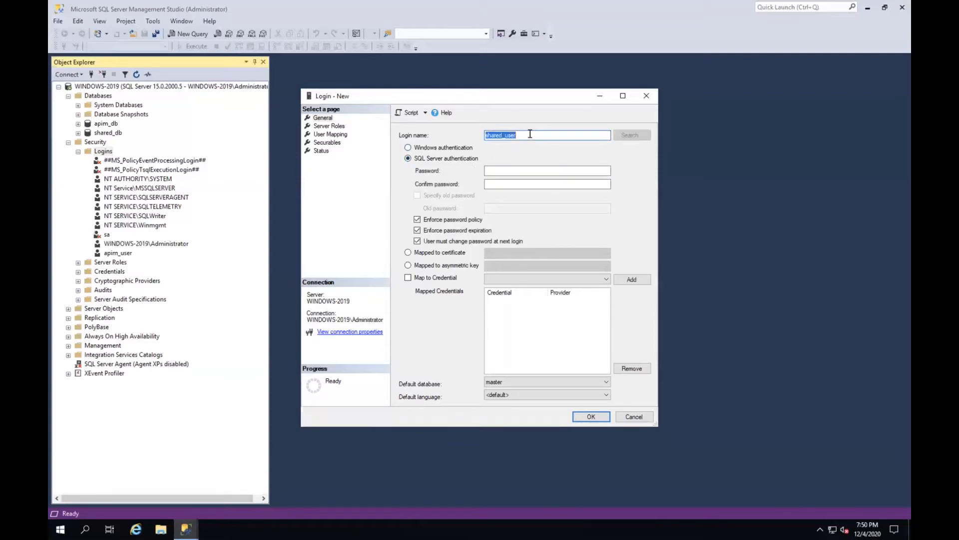
{"action": "left_click", "coordinate": [506, 171]}
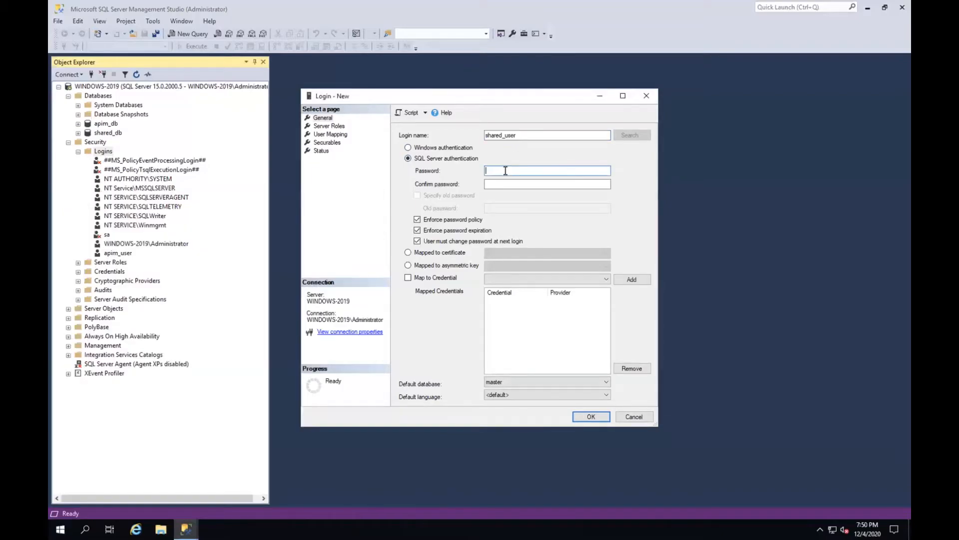
{"action": "key", "text": "ctrl+v"}
{"action": "left_click", "coordinate": [499, 185]}
{"action": "key", "text": "ctrl+v"}
{"action": "left_click", "coordinate": [417, 220]}
Map shared_user to shared_db with the db_owner, db_datawriter and db_datareader roles, and create the login
{"action": "left_click", "coordinate": [326, 134]}
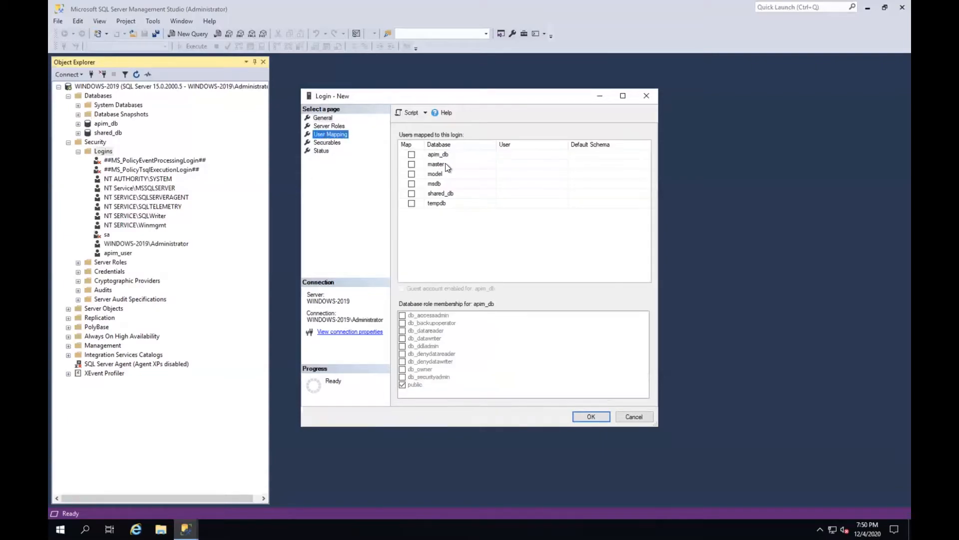
{"action": "left_click", "coordinate": [411, 193]}
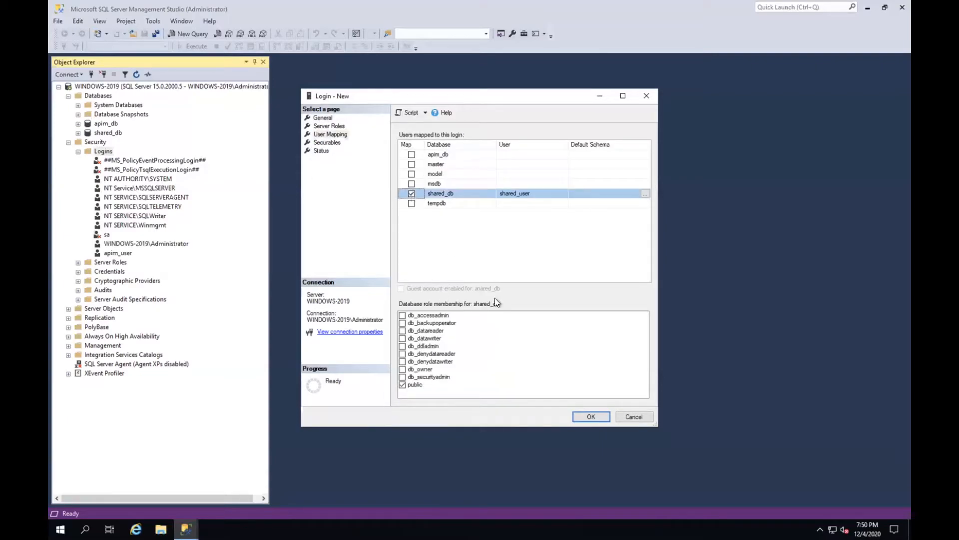
{"action": "left_click", "coordinate": [403, 370]}
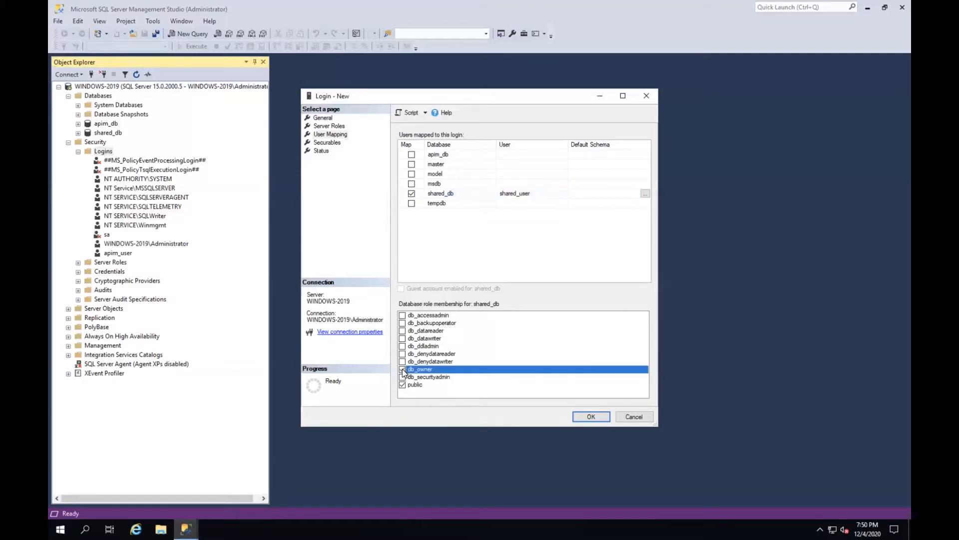
{"action": "left_click", "coordinate": [403, 368]}
{"action": "left_click", "coordinate": [403, 339]}
{"action": "left_click", "coordinate": [402, 330]}
{"action": "left_click", "coordinate": [590, 415]}
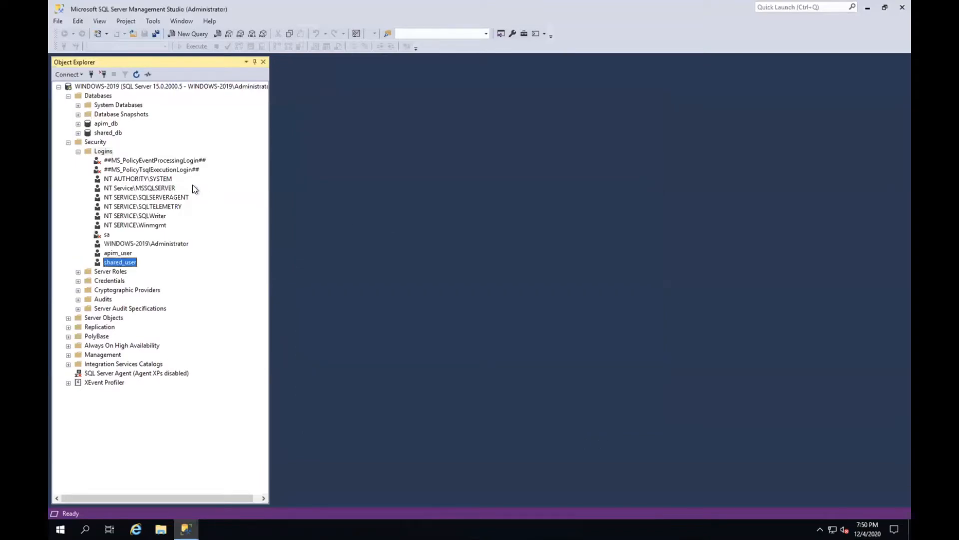
{"action": "left_click", "coordinate": [79, 151]}
{"action": "left_click", "coordinate": [78, 124]}
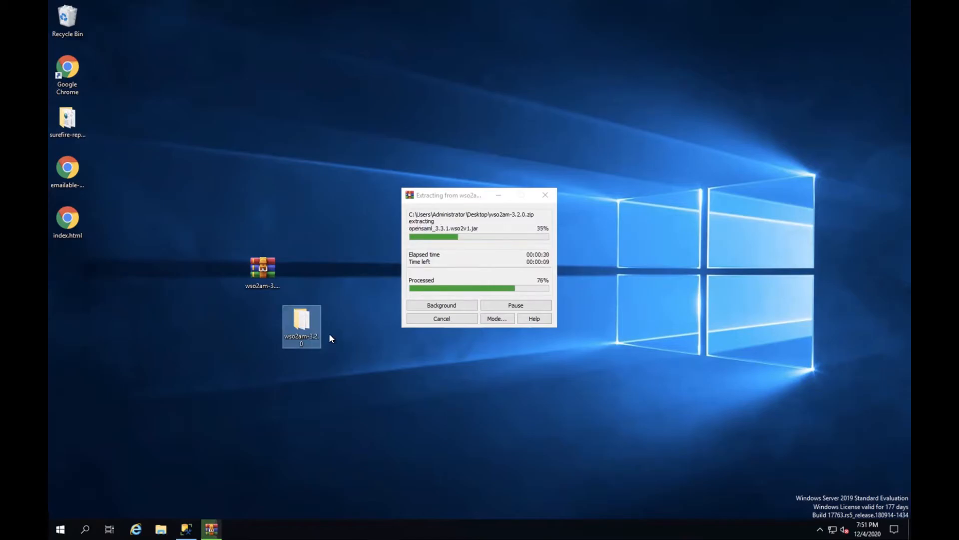
Open mssql.sql from the extracted wso2am-3.2.0 folder's dbscripts directory in Notepad and copy its entire content
{"action": "left_click", "coordinate": [304, 317]}
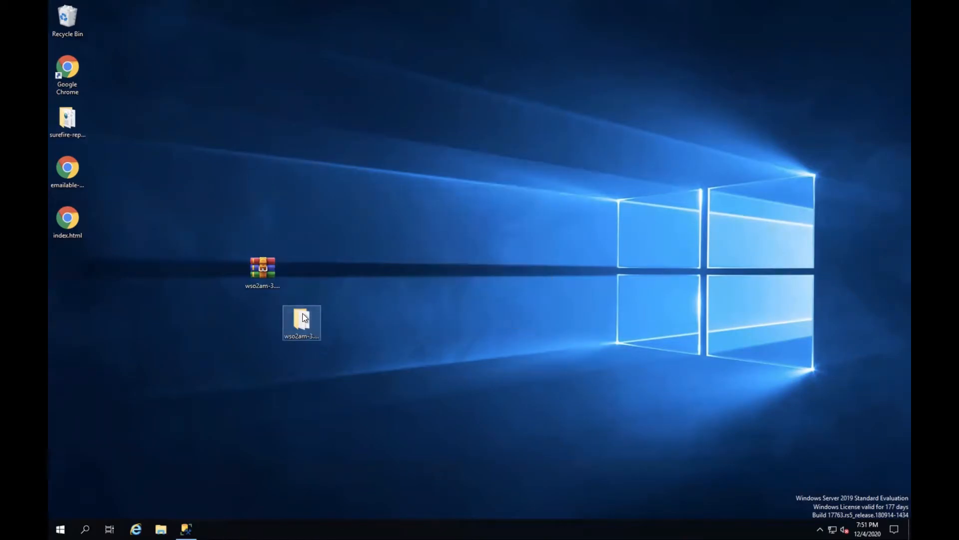
{"action": "double_click", "coordinate": [303, 315]}
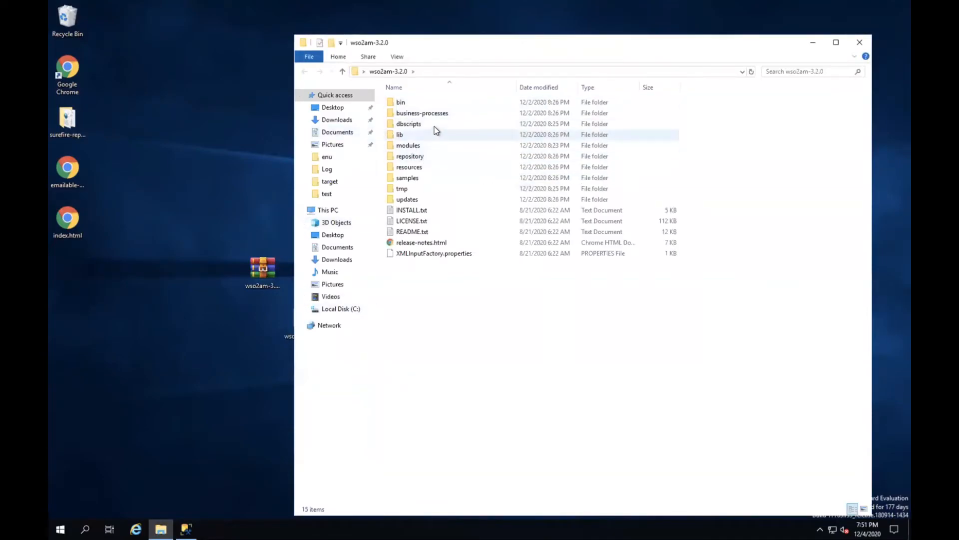
{"action": "double_click", "coordinate": [416, 125]}
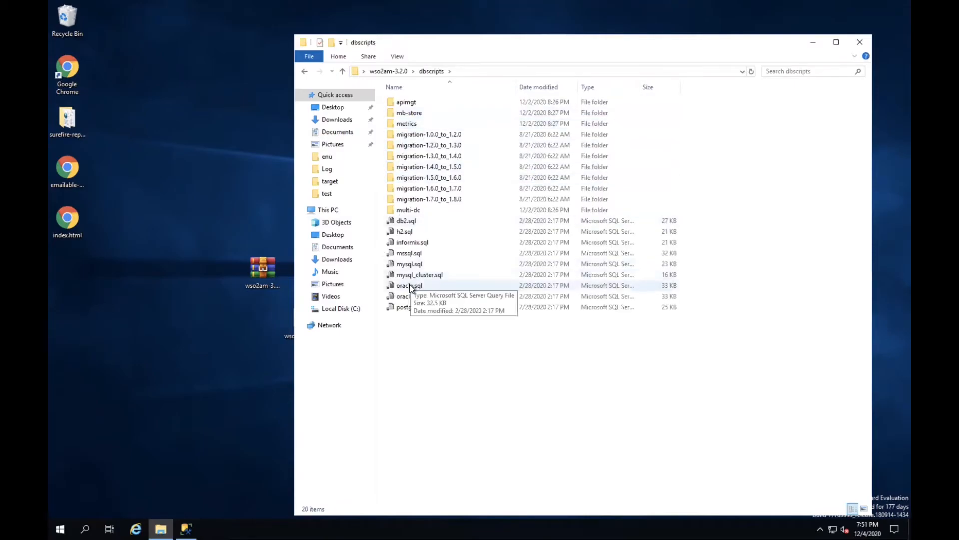
{"action": "left_click", "coordinate": [411, 257]}
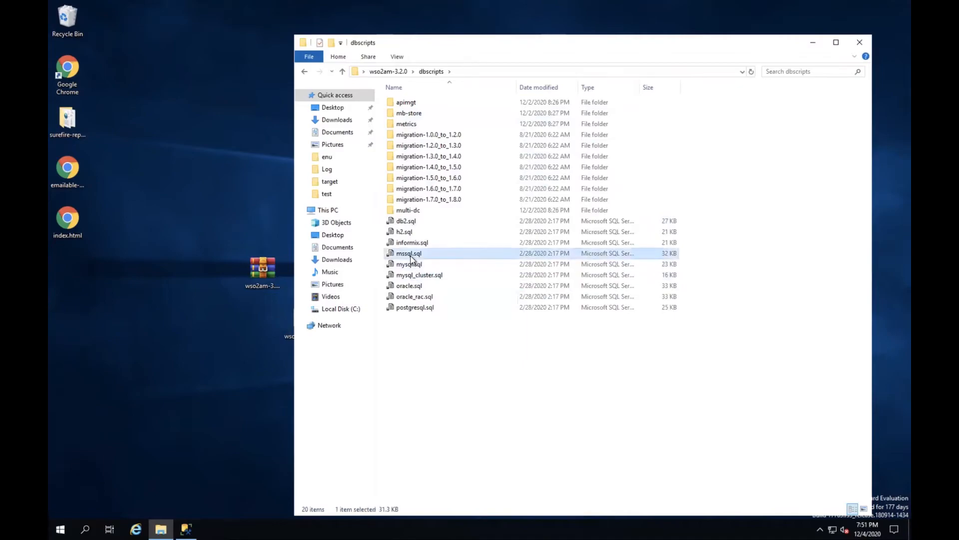
{"action": "right_click", "coordinate": [411, 257]}
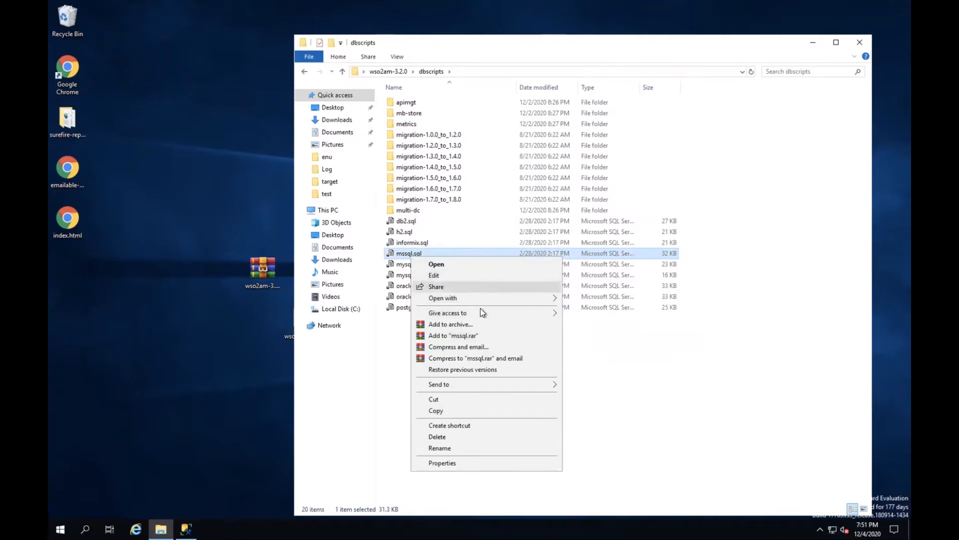
{"action": "mouse_move", "coordinate": [490, 300]}
{"action": "left_click", "coordinate": [587, 311]}
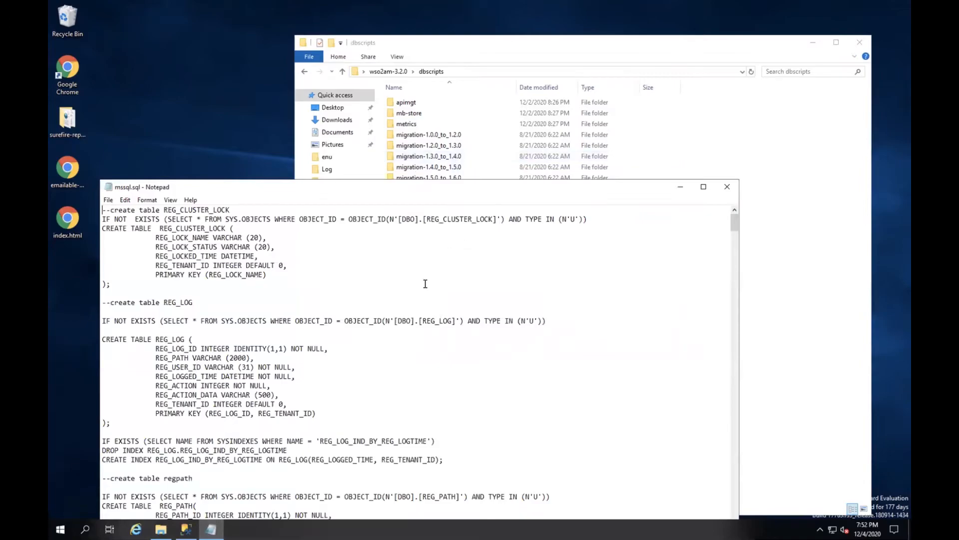
{"action": "key", "text": "ctrl+a"}
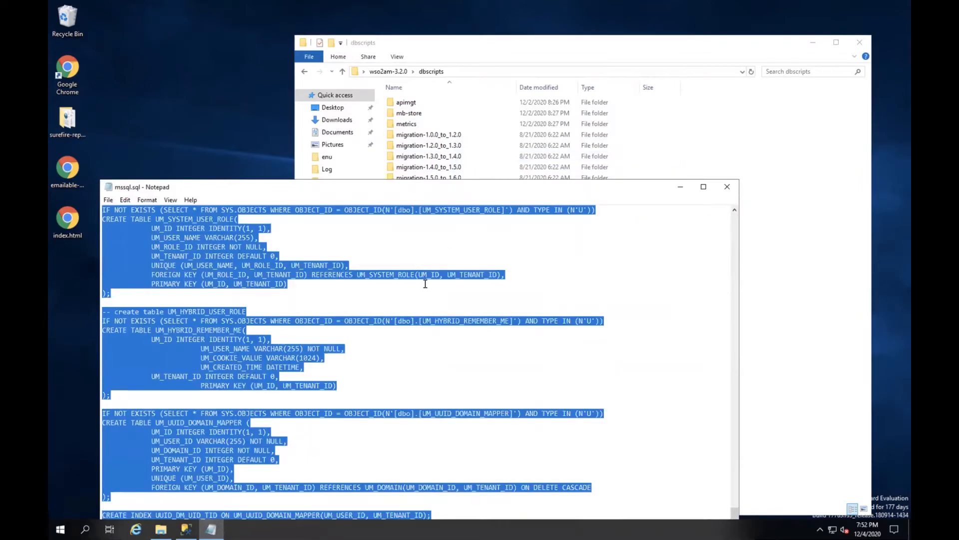
Switch to SQL Server Management Studio and open a new query on the shared_db database
{"action": "left_click", "coordinate": [186, 528]}
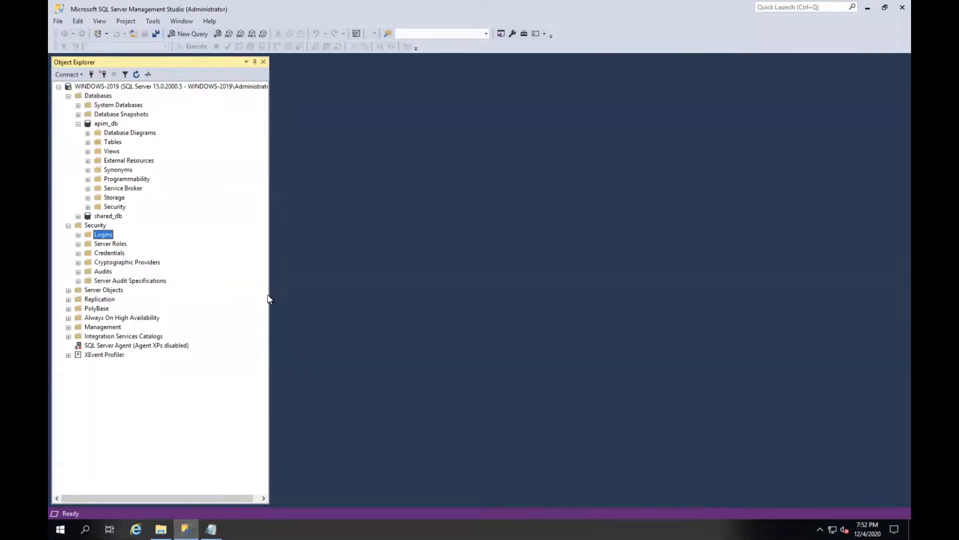
{"action": "left_click", "coordinate": [79, 124]}
{"action": "left_click", "coordinate": [92, 134]}
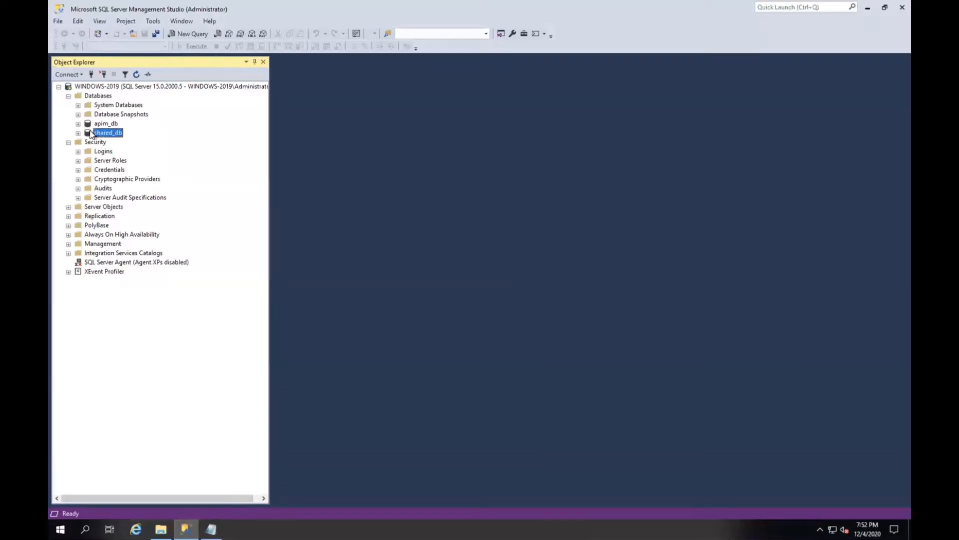
{"action": "right_click", "coordinate": [92, 133]}
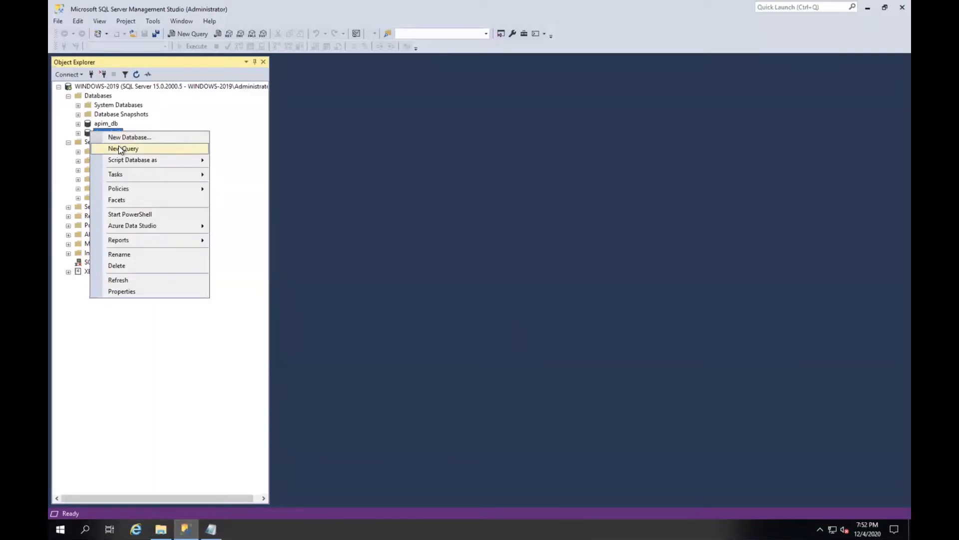
{"action": "left_click", "coordinate": [118, 147]}
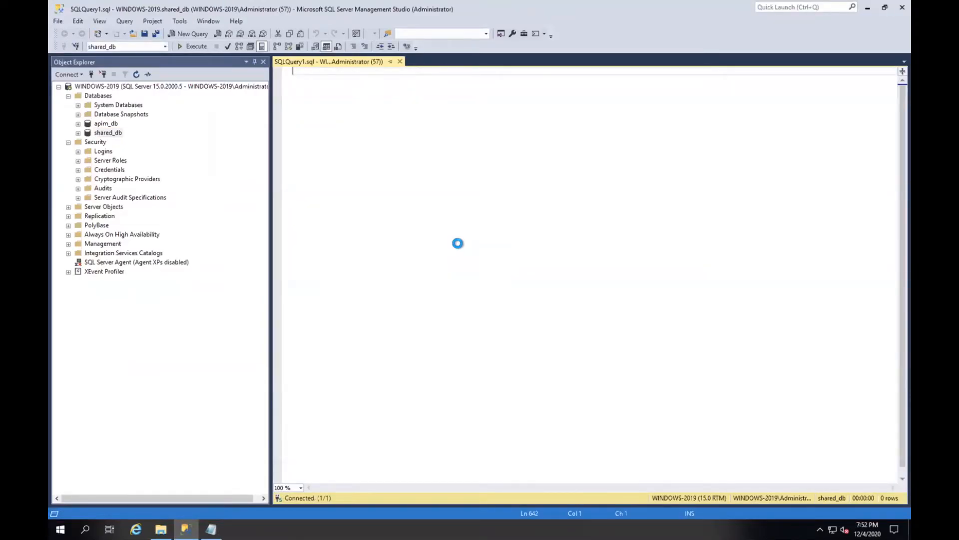
Paste the copied script into the shared_db query, execute all of it, and close the query
{"action": "key", "text": "ctrl+v"}
{"action": "key", "text": "ctrl+a"}
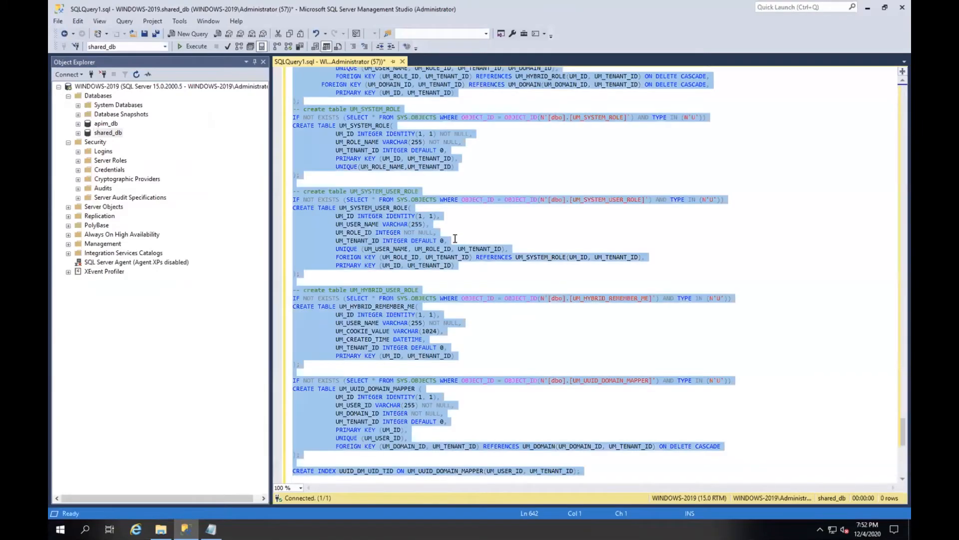
{"action": "left_click", "coordinate": [192, 46]}
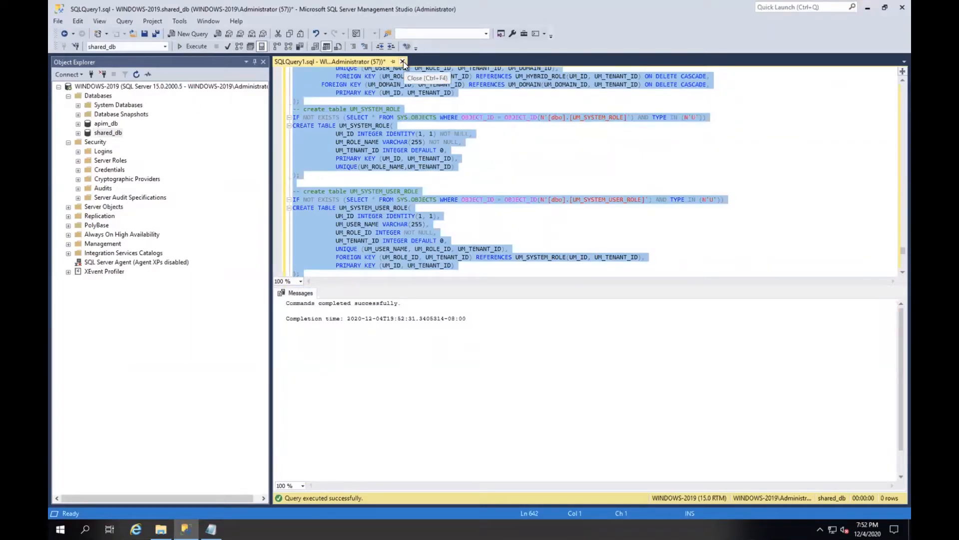
{"action": "left_click", "coordinate": [403, 61]}
{"action": "left_click", "coordinate": [513, 326]}
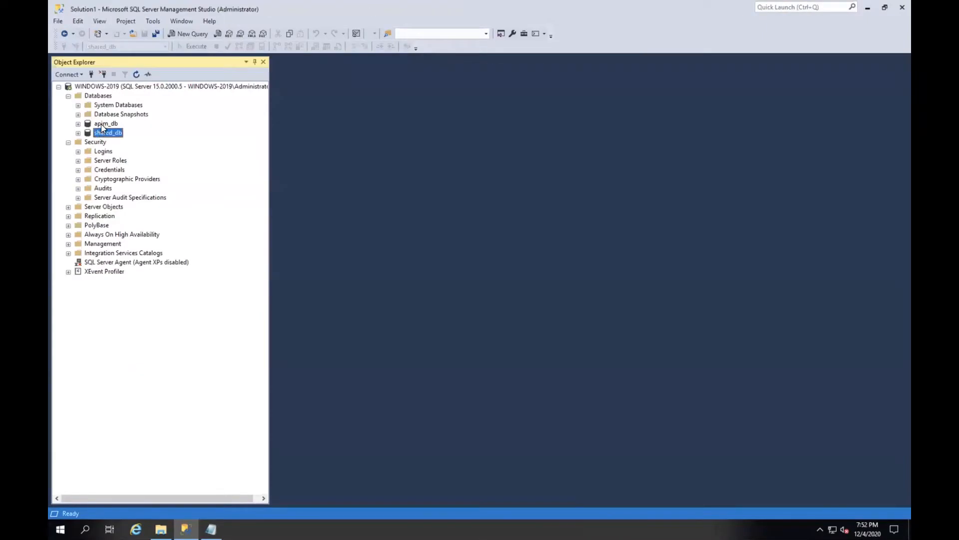
Open a new query on the apim_db database, and minimize SQL Server Management Studio
{"action": "right_click", "coordinate": [102, 124]}
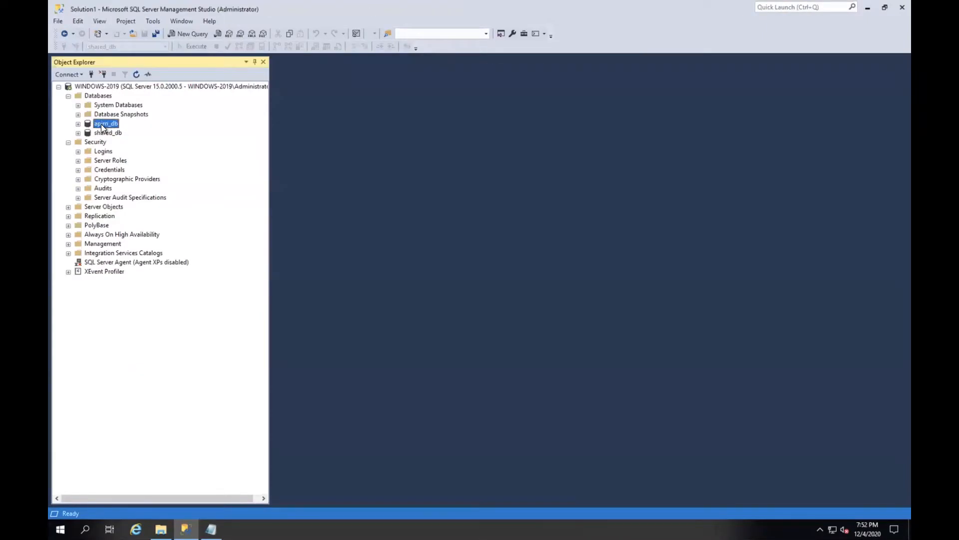
{"action": "left_click", "coordinate": [148, 142]}
{"action": "left_click", "coordinate": [871, 9]}
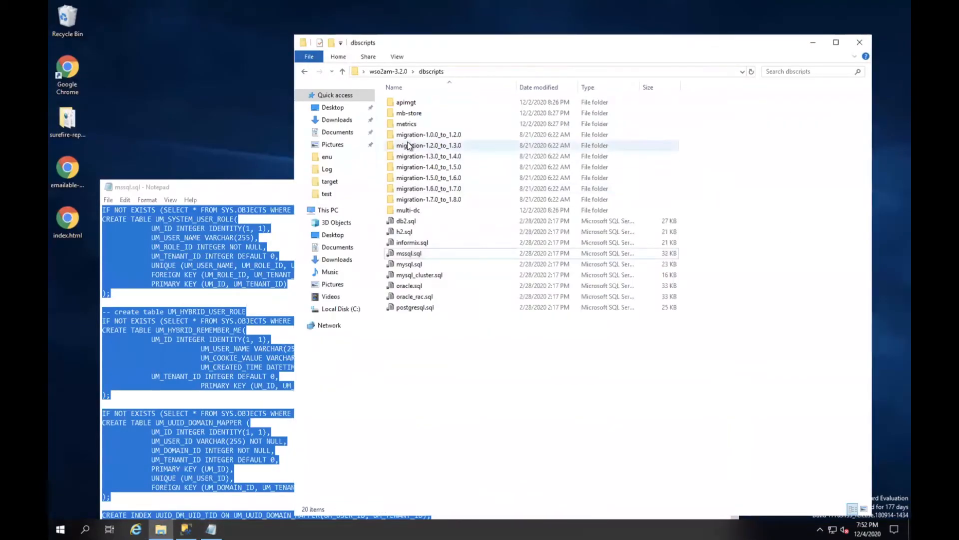
Open the apimgt folder inside dbscripts and close the shared database's mssql.sql script in Notepad
{"action": "left_click", "coordinate": [417, 104]}
{"action": "double_click", "coordinate": [417, 103]}
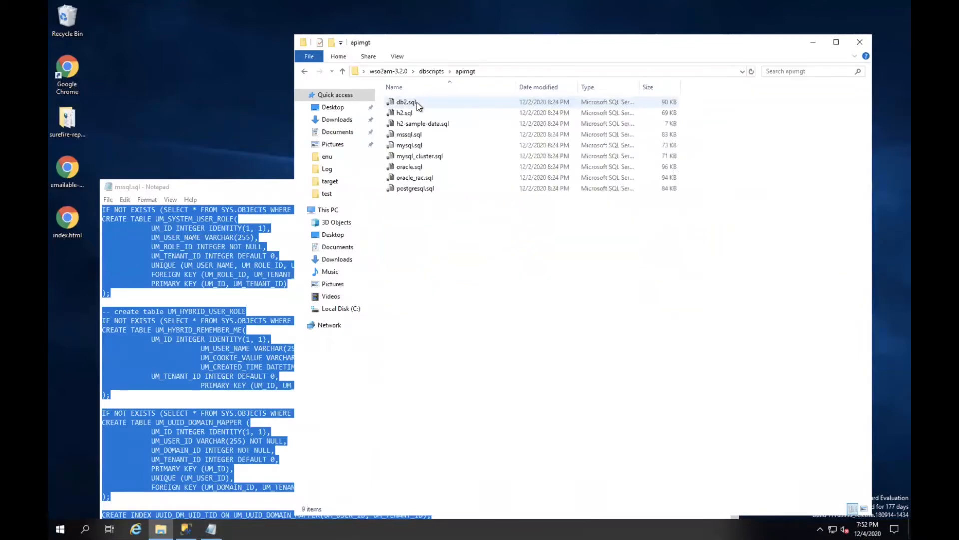
{"action": "left_click", "coordinate": [413, 147]}
{"action": "left_click", "coordinate": [292, 188]}
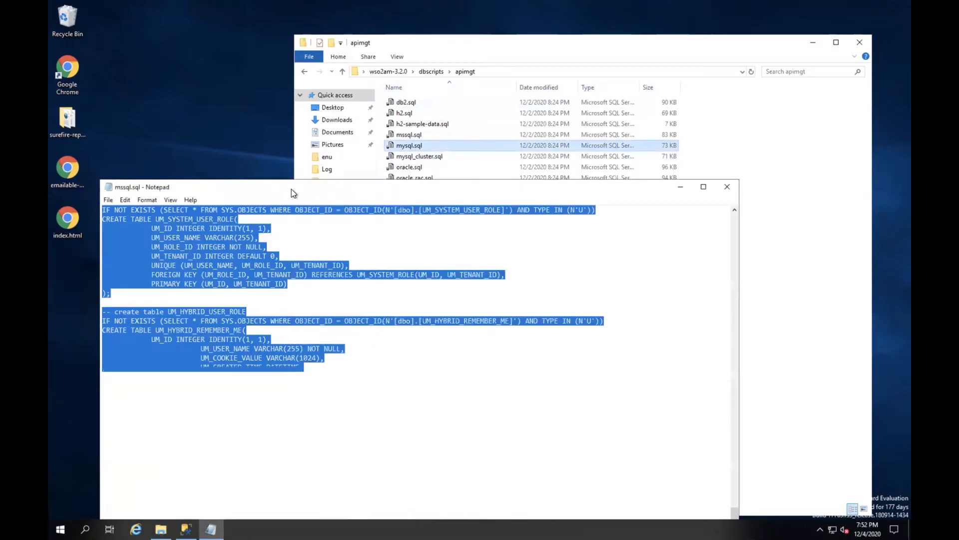
{"action": "left_click", "coordinate": [728, 187]}
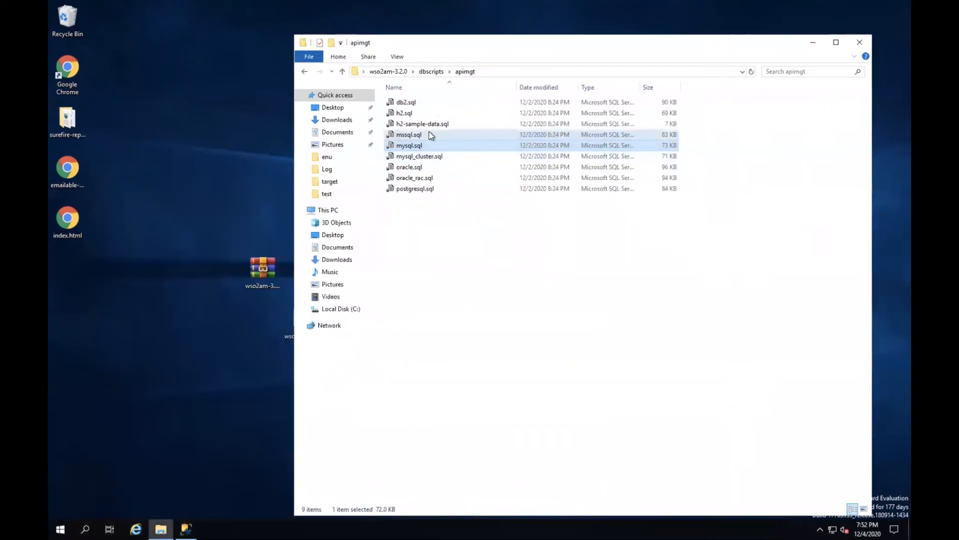
Open the apimgt folder's mssql.sql in Notepad, copy the entire script, and close the file
{"action": "left_click", "coordinate": [424, 134]}
{"action": "right_click", "coordinate": [427, 139]}
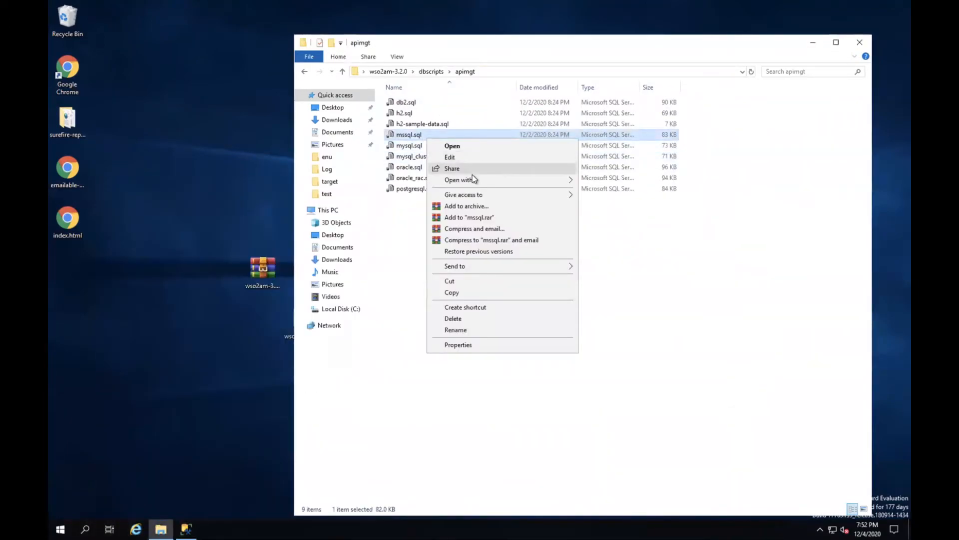
{"action": "mouse_move", "coordinate": [478, 180]}
{"action": "left_click", "coordinate": [622, 192]}
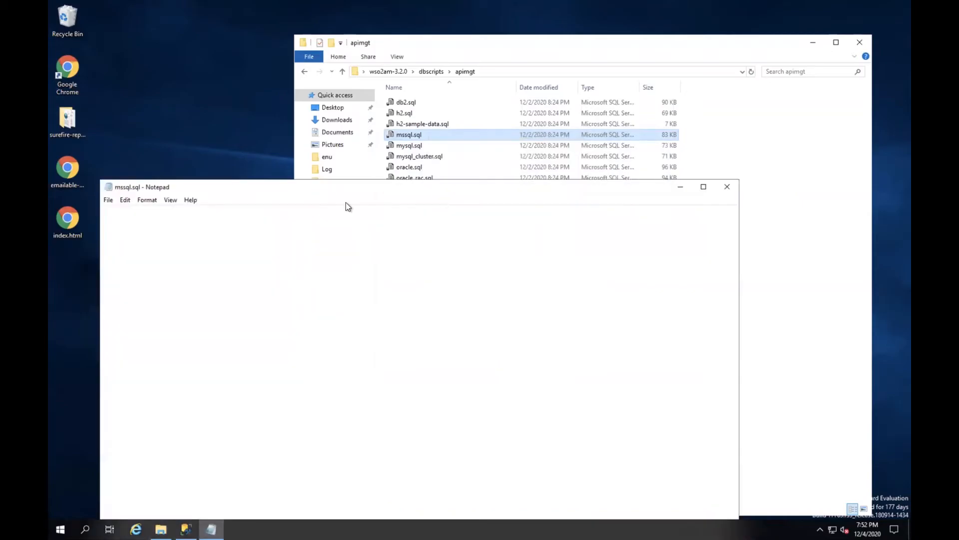
{"action": "key", "text": "ctrl+a"}
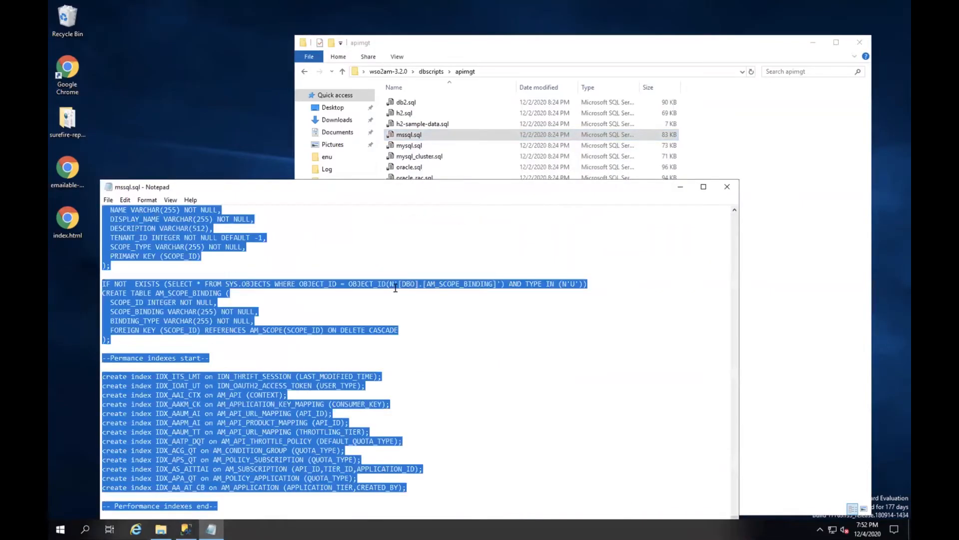
{"action": "left_click", "coordinate": [727, 186]}
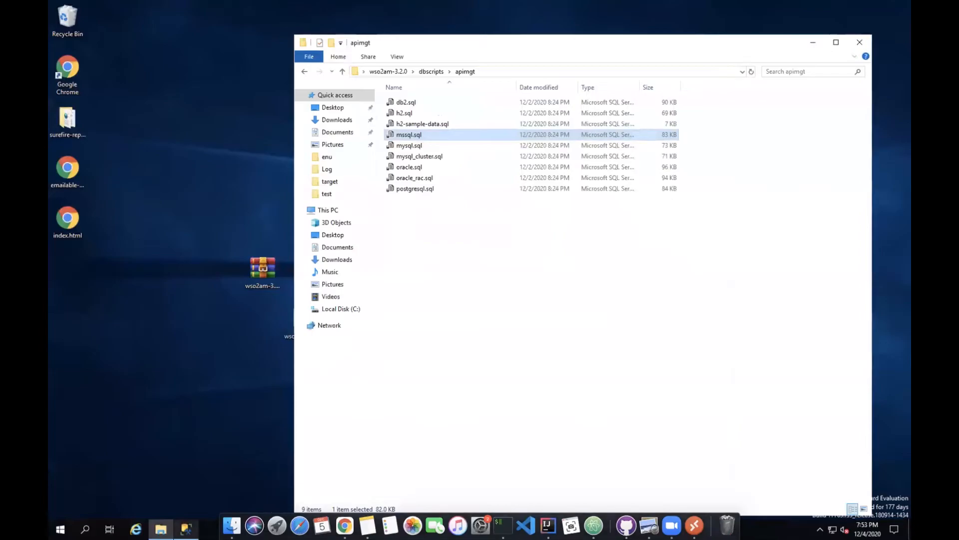
Paste the copied script into the apim_db query in SQL Server Management Studio, execute all of it, and close the query without saving
{"action": "left_click", "coordinate": [186, 529]}
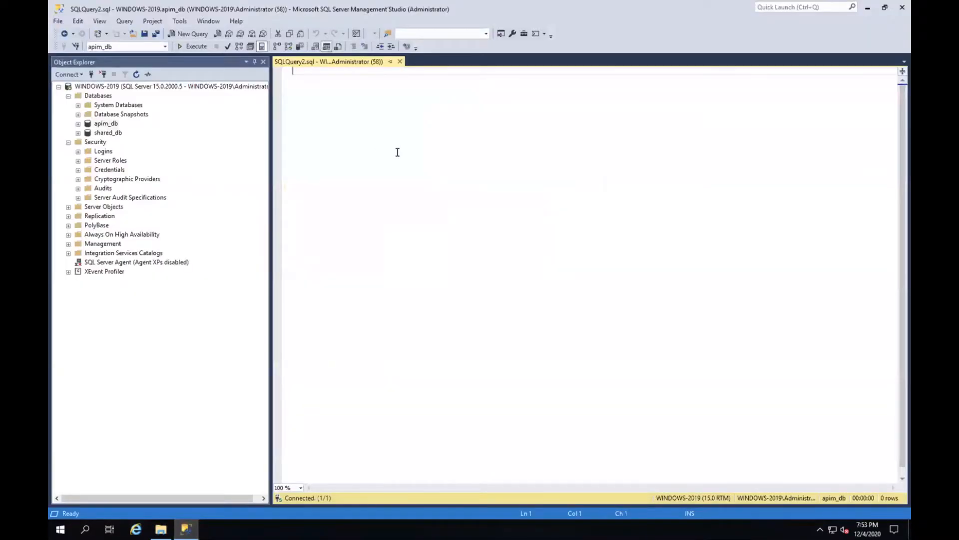
{"action": "key", "text": "ctrl+v"}
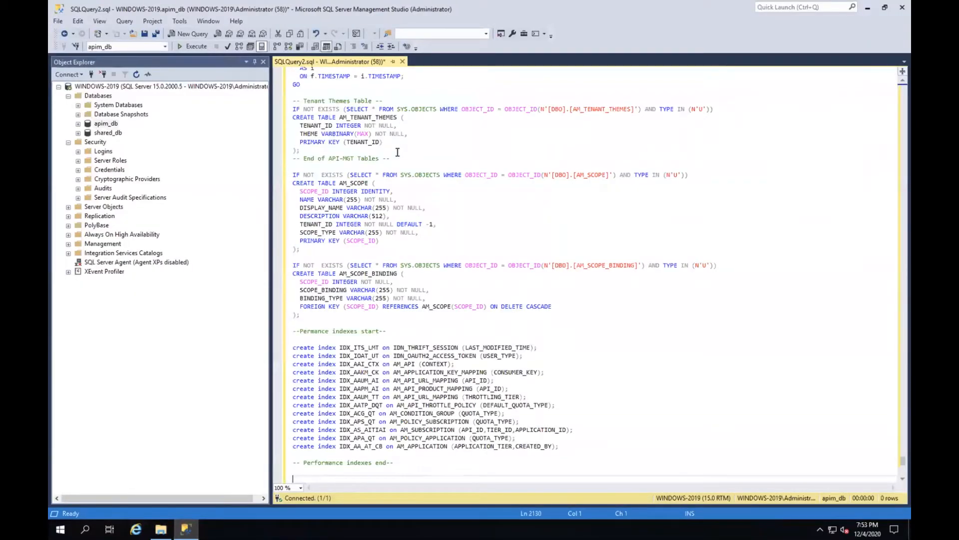
{"action": "key", "text": "ctrl+a"}
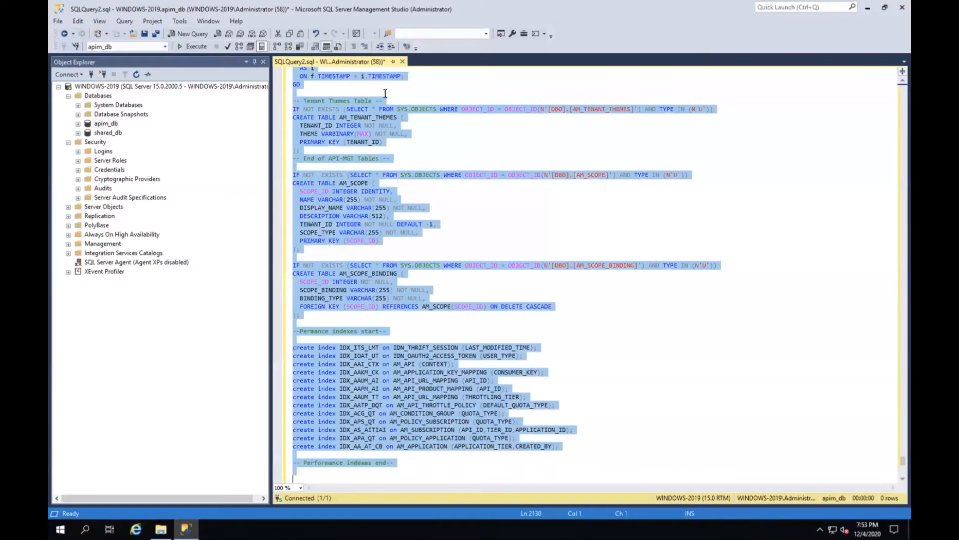
{"action": "left_click", "coordinate": [190, 45]}
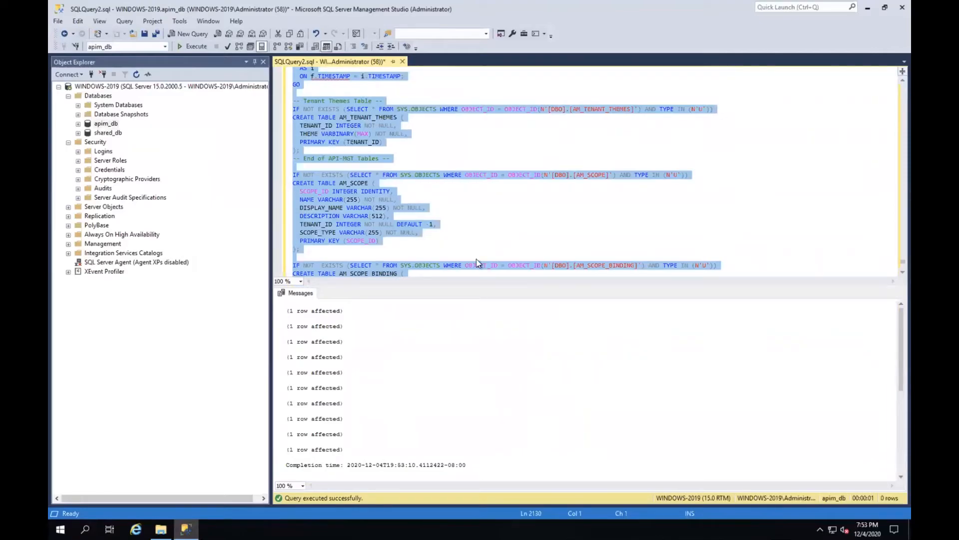
{"action": "left_click", "coordinate": [403, 61]}
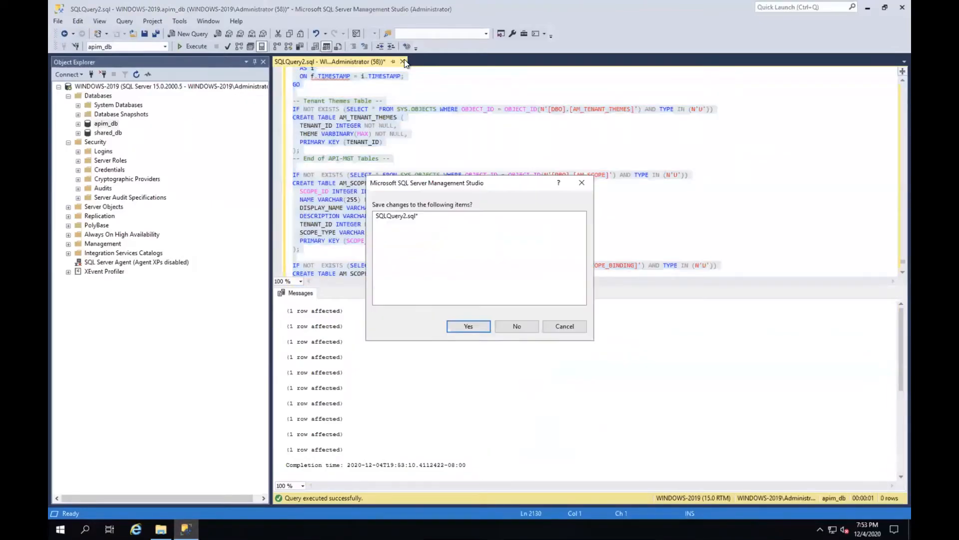
{"action": "left_click", "coordinate": [514, 326]}
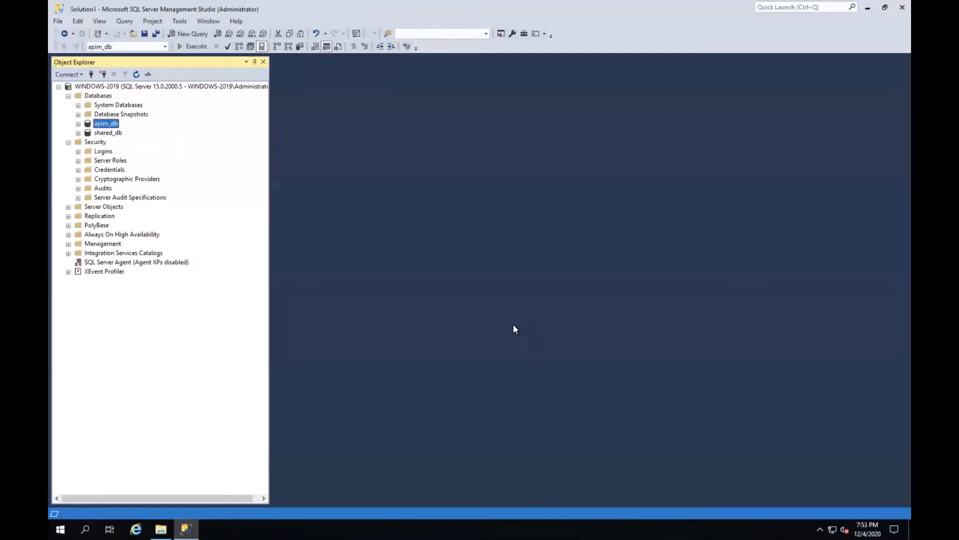
Minimize SQL Server Management Studio, close the apimgt folder, and open the repository\conf folder of wso2am-3.2.0 from the desktop
{"action": "left_click", "coordinate": [868, 9]}
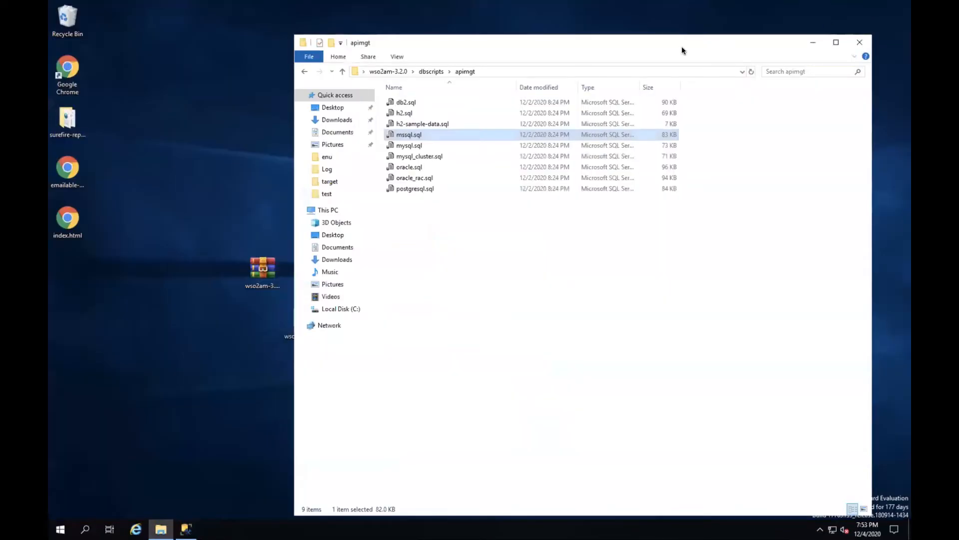
{"action": "left_click", "coordinate": [859, 42]}
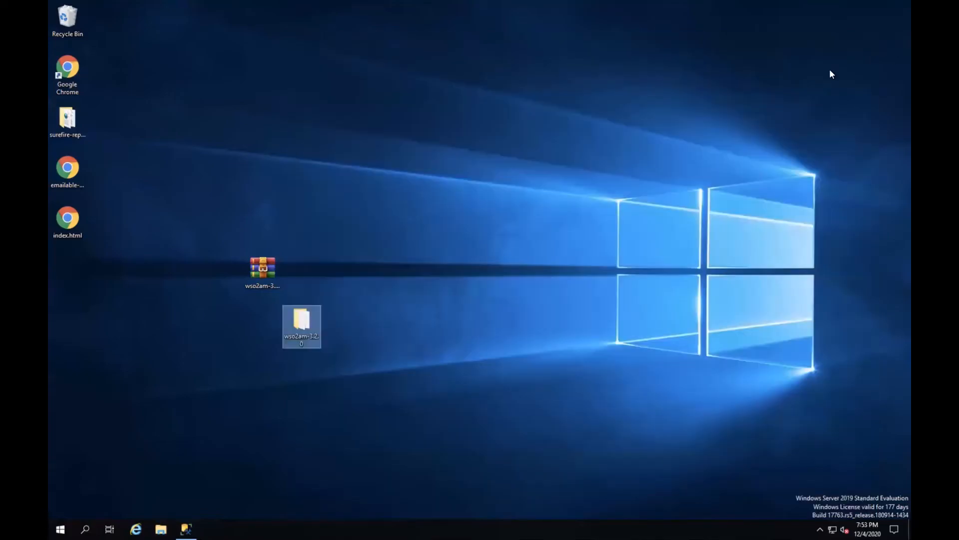
{"action": "double_click", "coordinate": [308, 329]}
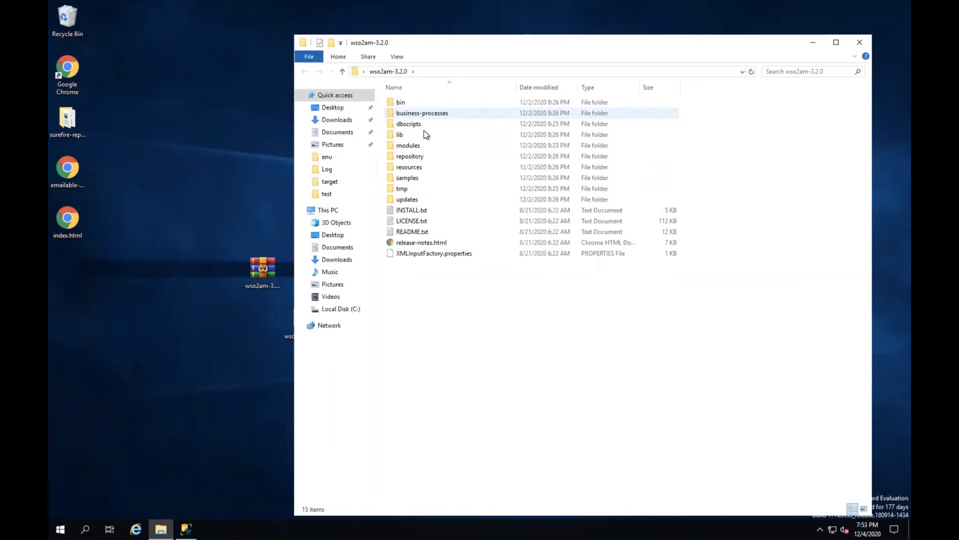
{"action": "left_click", "coordinate": [429, 158]}
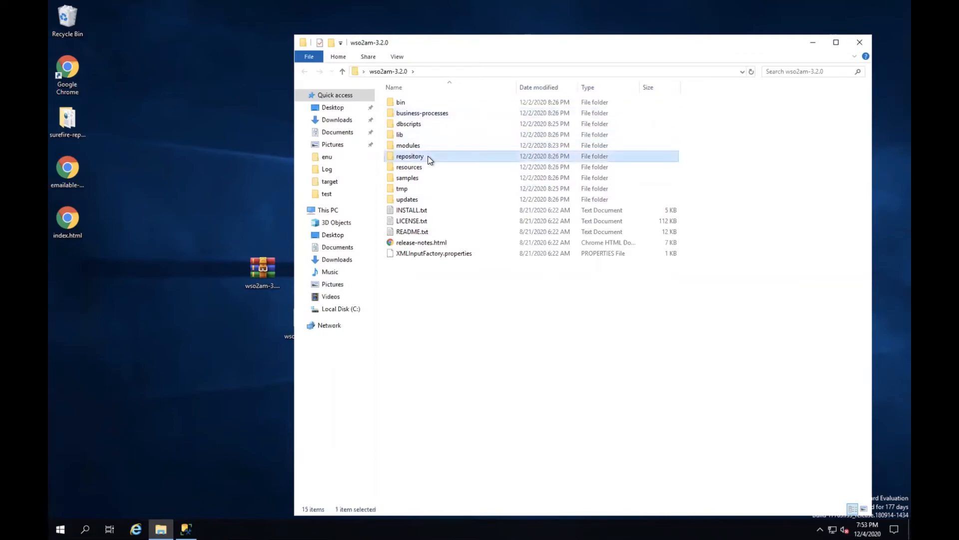
{"action": "double_click", "coordinate": [428, 158]}
{"action": "left_click", "coordinate": [436, 114]}
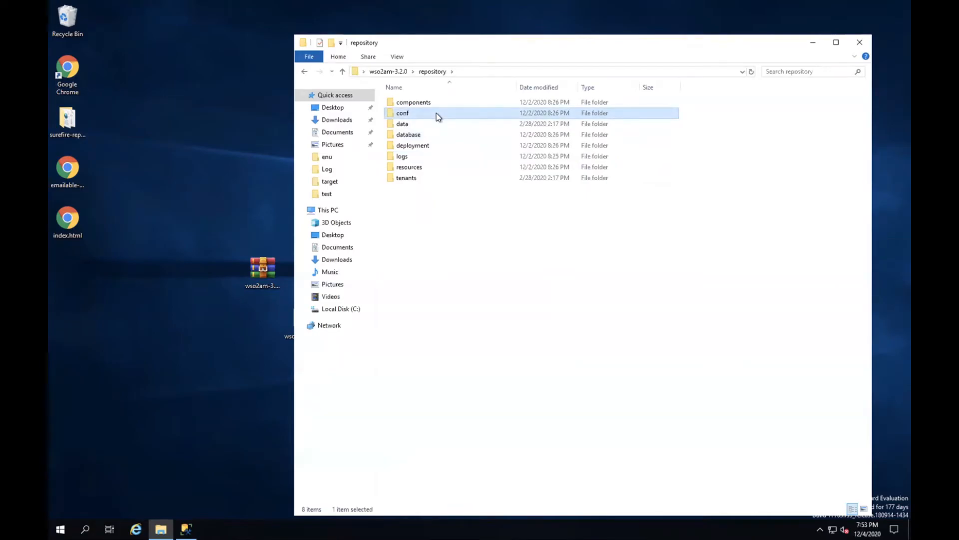
{"action": "double_click", "coordinate": [436, 113]}
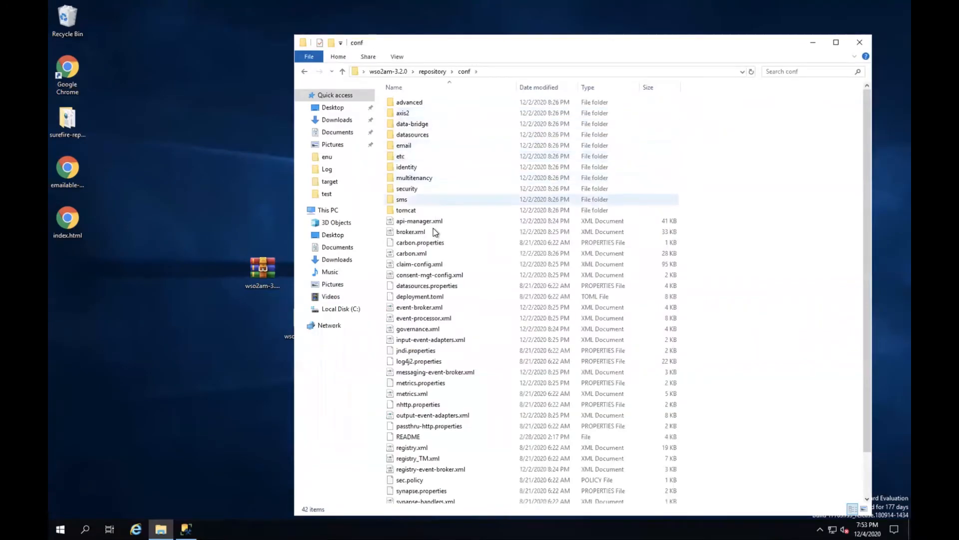
Open deployment.toml with IntelliJ IDEA Community Edition 2020.3 and narrow the project tree to widen the editor
{"action": "left_click", "coordinate": [443, 297]}
{"action": "right_click", "coordinate": [441, 298]}
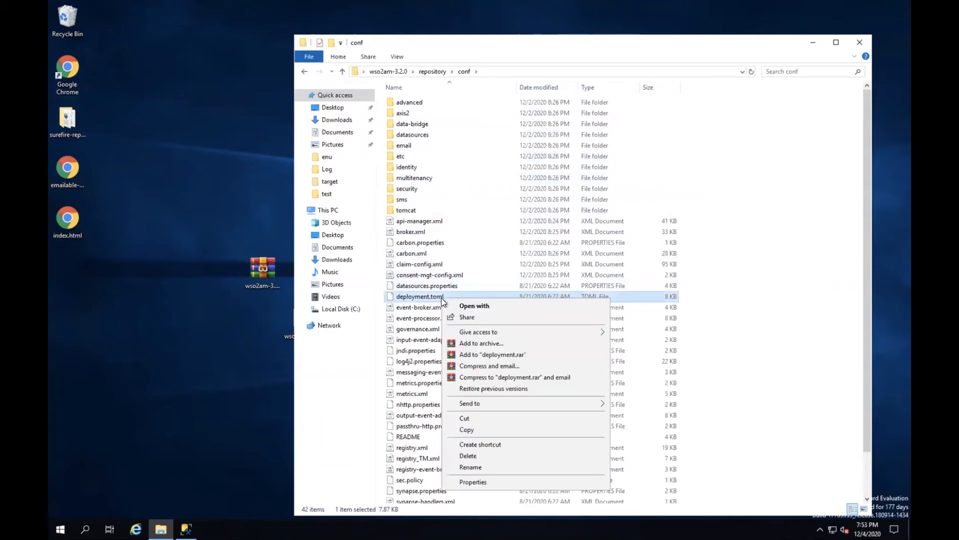
{"action": "left_click", "coordinate": [495, 306]}
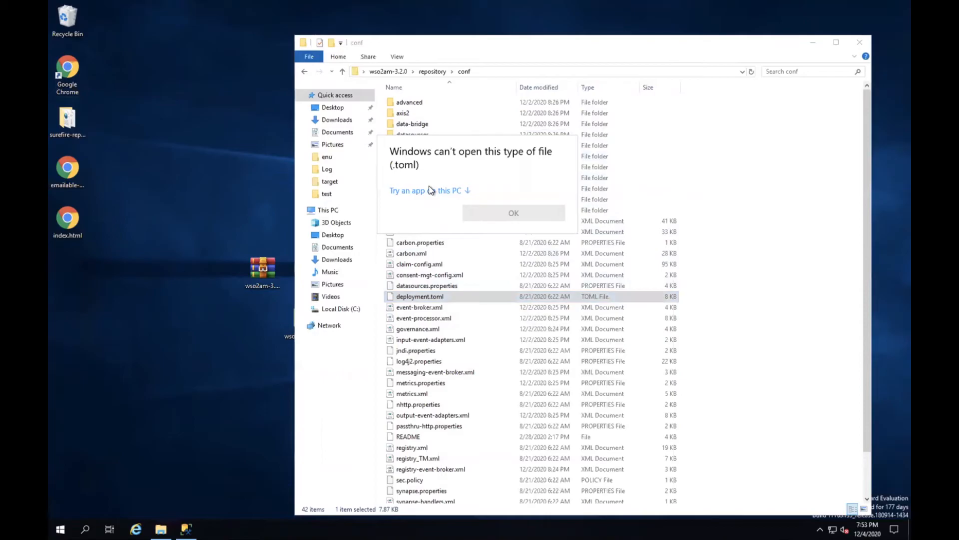
{"action": "left_click", "coordinate": [436, 189]}
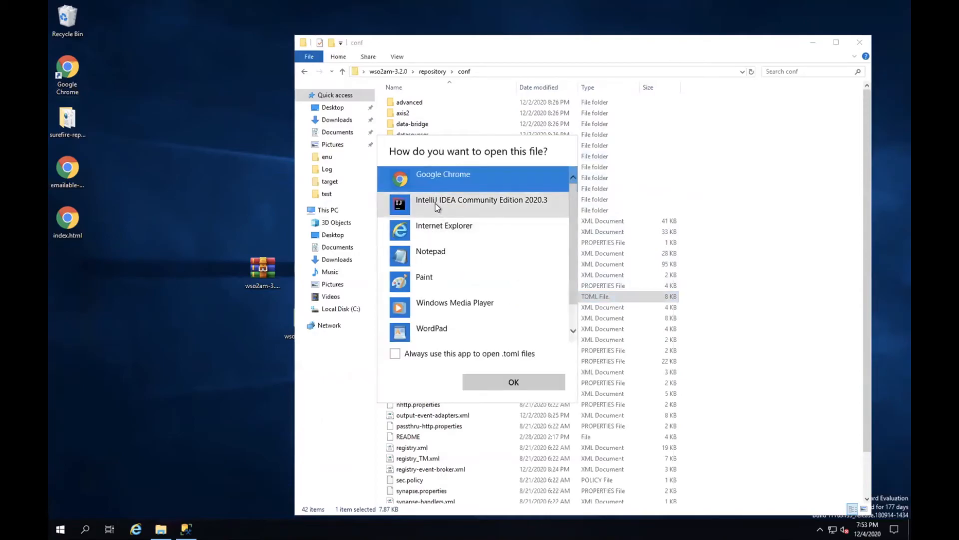
{"action": "left_click", "coordinate": [436, 203]}
{"action": "left_click", "coordinate": [525, 385]}
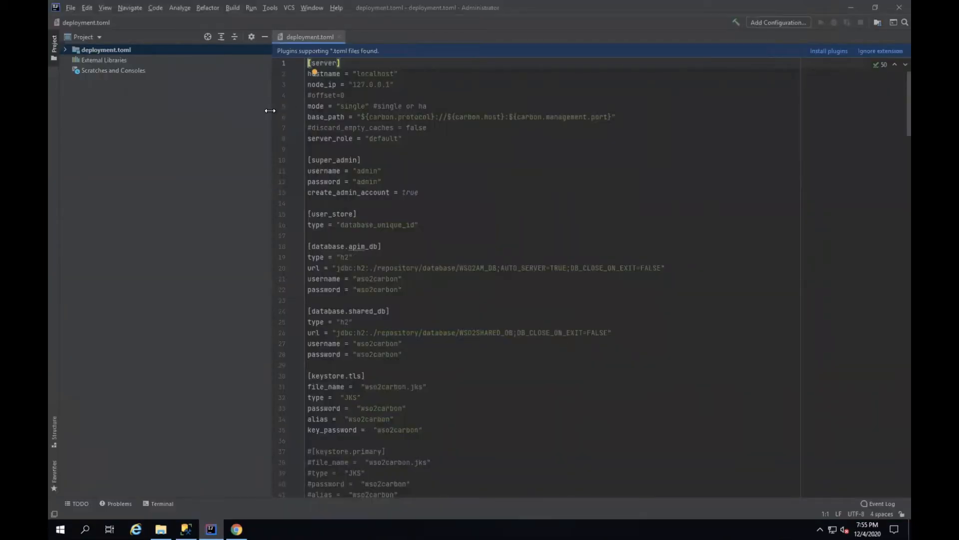
{"action": "left_click", "coordinate": [266, 170]}
{"action": "left_click_drag", "start_coordinate": [271, 170], "coordinate": [100, 178]}
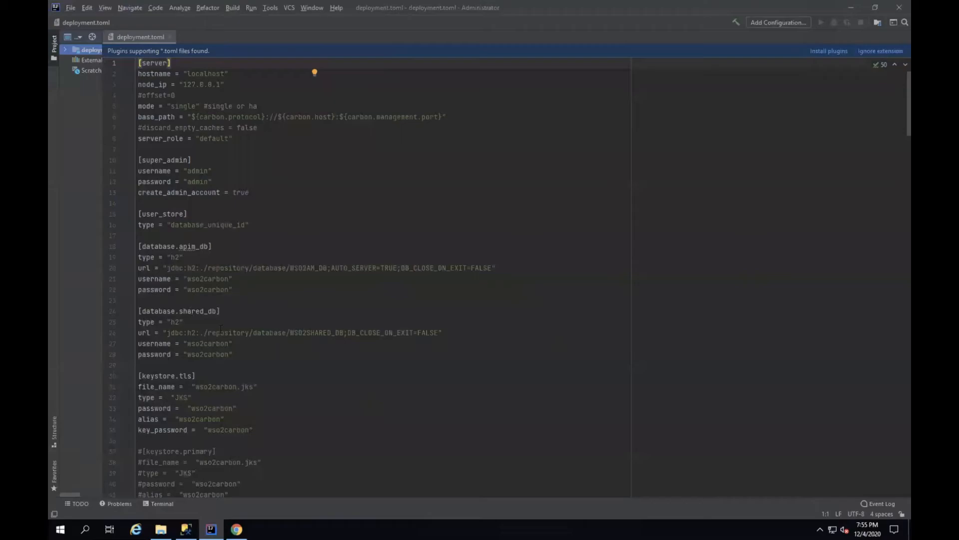
Switch to Chrome, copy the example shared_db and apim_db configuration from the Changing to MSSQL page, and minimize the browser
{"action": "left_click", "coordinate": [236, 529]}
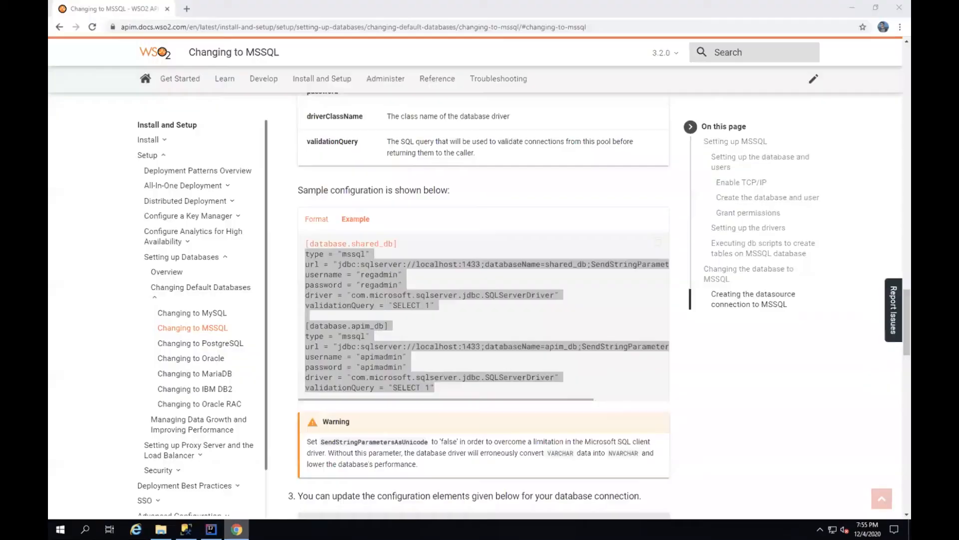
{"action": "scroll", "coordinate": [348, 360], "scroll_direction": "down", "scroll_amount": 2}
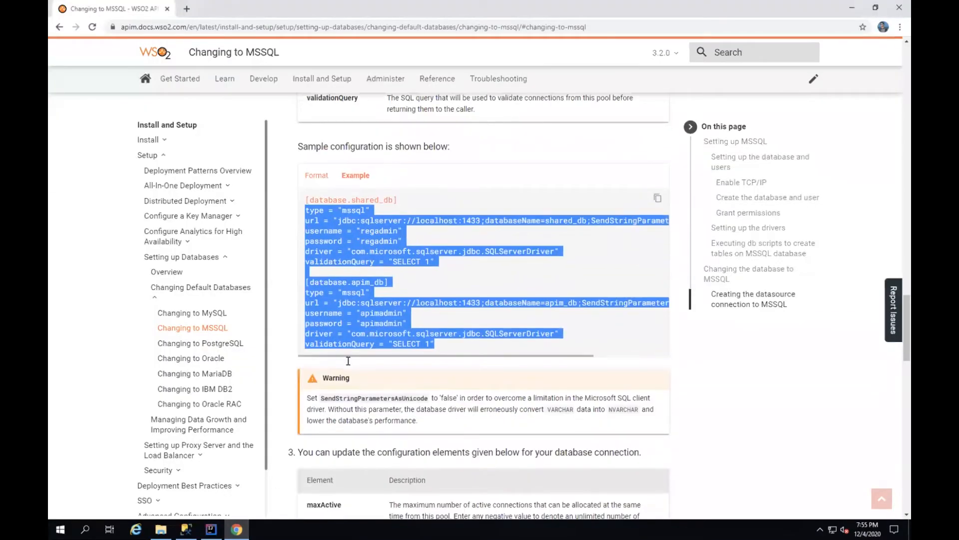
{"action": "left_click", "coordinate": [403, 271]}
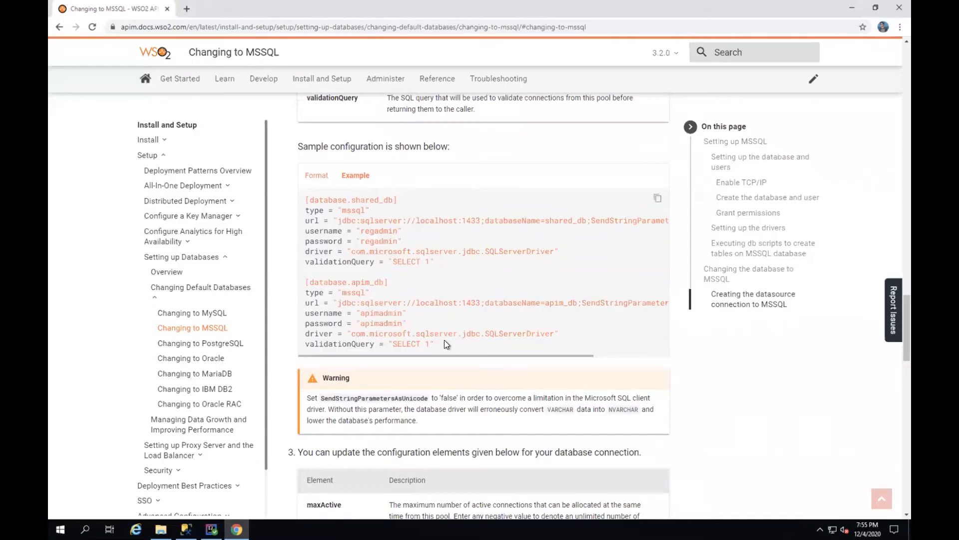
{"action": "left_click_drag", "start_coordinate": [433, 341], "coordinate": [296, 196]}
{"action": "right_click", "coordinate": [347, 230]}
{"action": "left_click", "coordinate": [363, 240]}
{"action": "left_click", "coordinate": [462, 246]}
{"action": "left_click", "coordinate": [851, 8]}
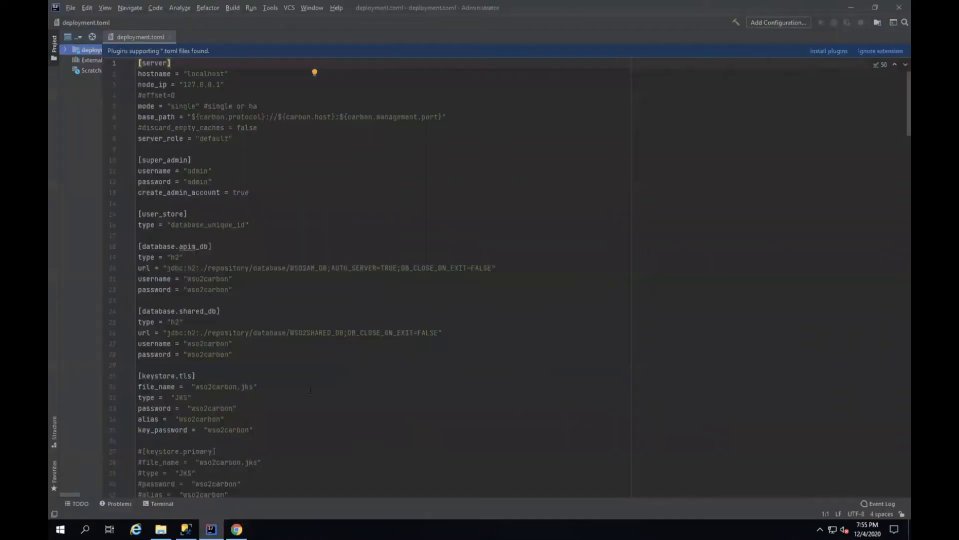
Replace the H2 apim_db and shared_db sections of deployment.toml with the copied MSSQL configuration and check the shared_db connection URL
{"action": "left_click_drag", "start_coordinate": [239, 353], "coordinate": [94, 247]}
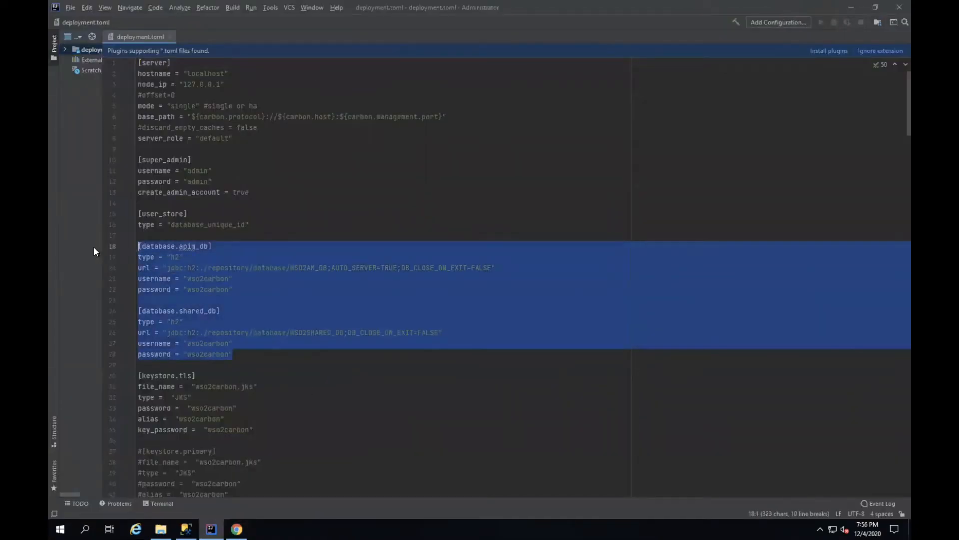
{"action": "key", "text": "ctrl+v"}
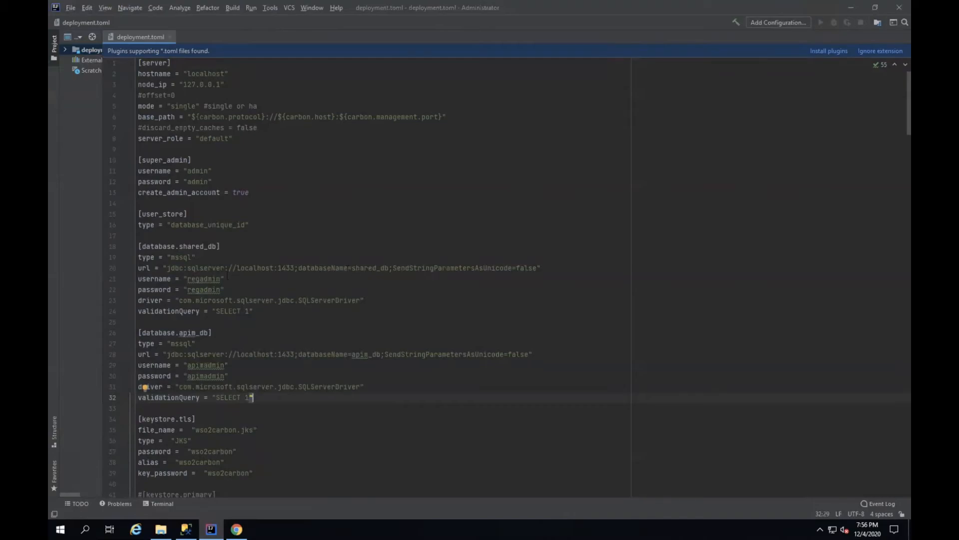
{"action": "left_click", "coordinate": [179, 267]}
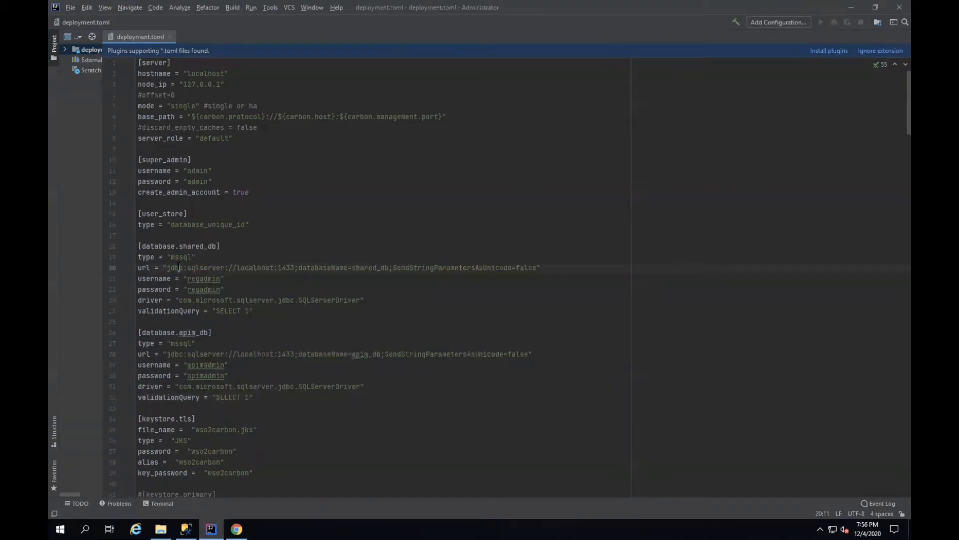
{"action": "left_click", "coordinate": [282, 268]}
{"action": "key", "text": "ctrl+w"}
{"action": "left_click", "coordinate": [295, 268]}
{"action": "double_click", "coordinate": [364, 267]}
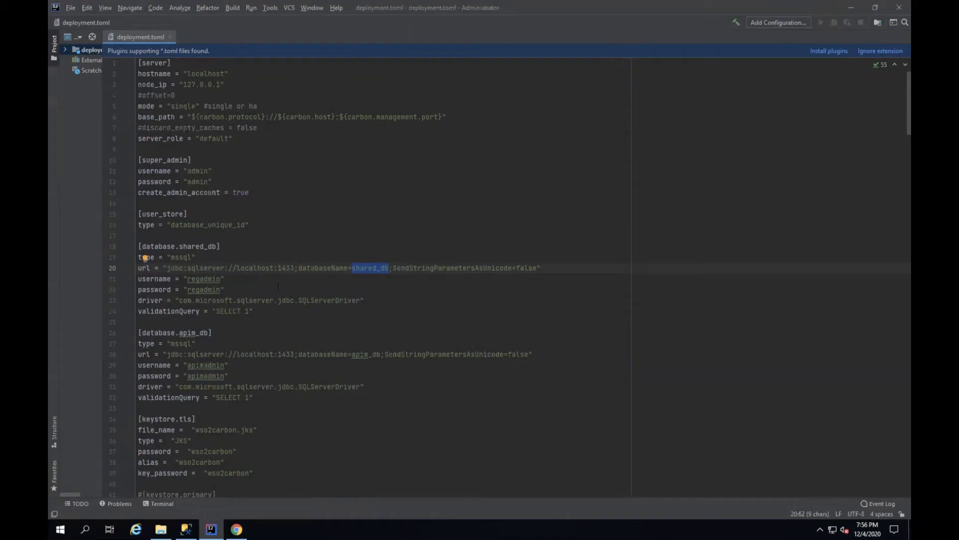
Set the username in the database.shared_db section to shared_user and enter that login's password
{"action": "double_click", "coordinate": [205, 279]}
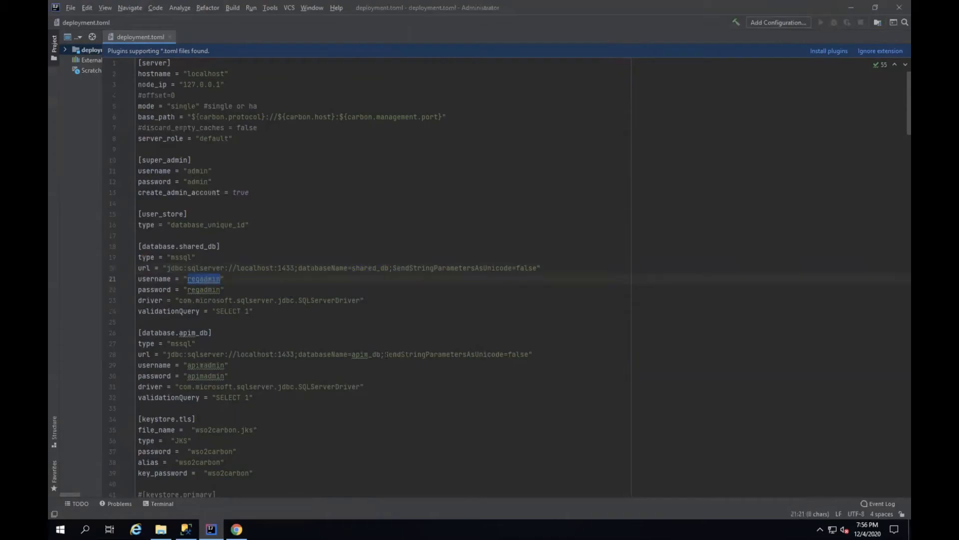
{"action": "key", "text": "BackSpace"}
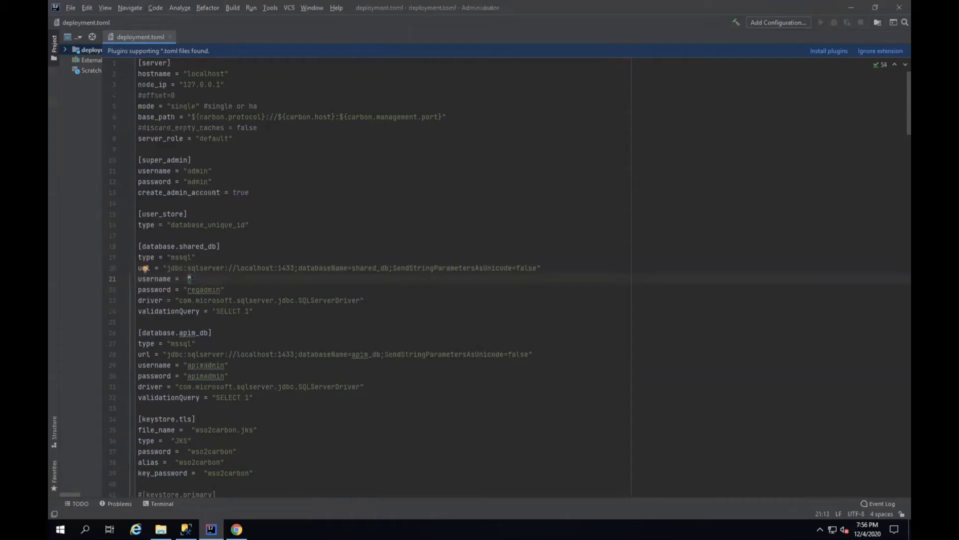
{"action": "type", "text": "shared_user"}
{"action": "double_click", "coordinate": [215, 279]}
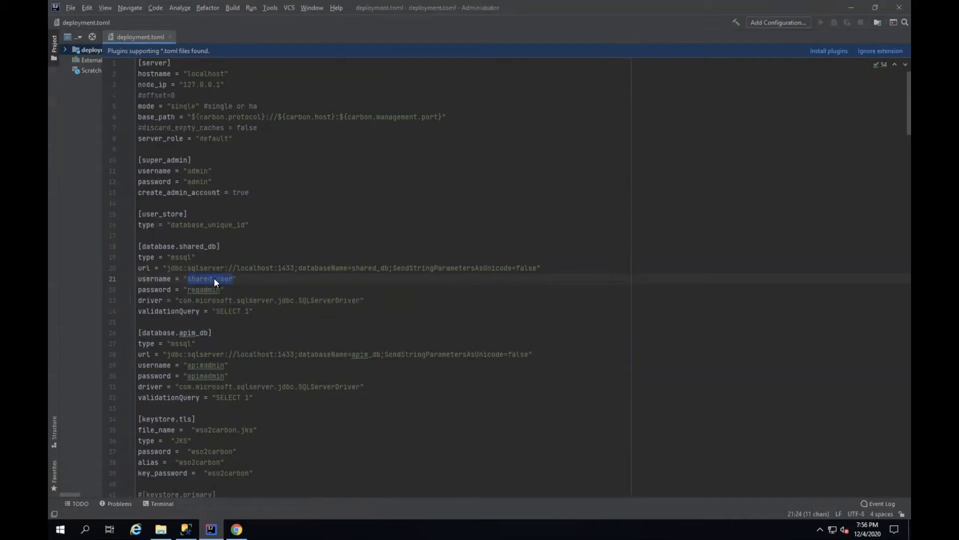
{"action": "double_click", "coordinate": [206, 289]}
{"action": "key", "text": "ctrl+v"}
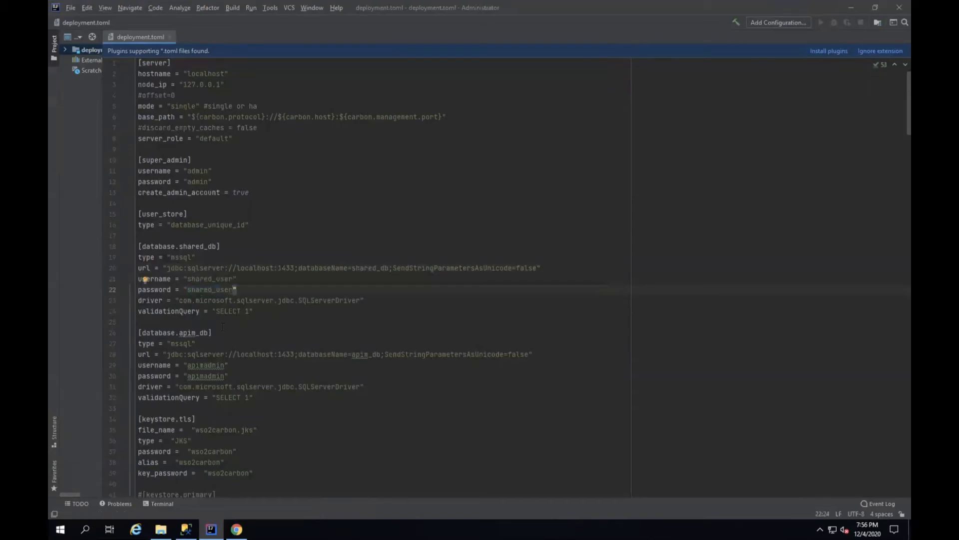
Set the username in the database.apim_db section to apim_user, enter that login's password, and minimize IntelliJ IDEA
{"action": "double_click", "coordinate": [206, 365]}
{"action": "type", "text": "ap"}
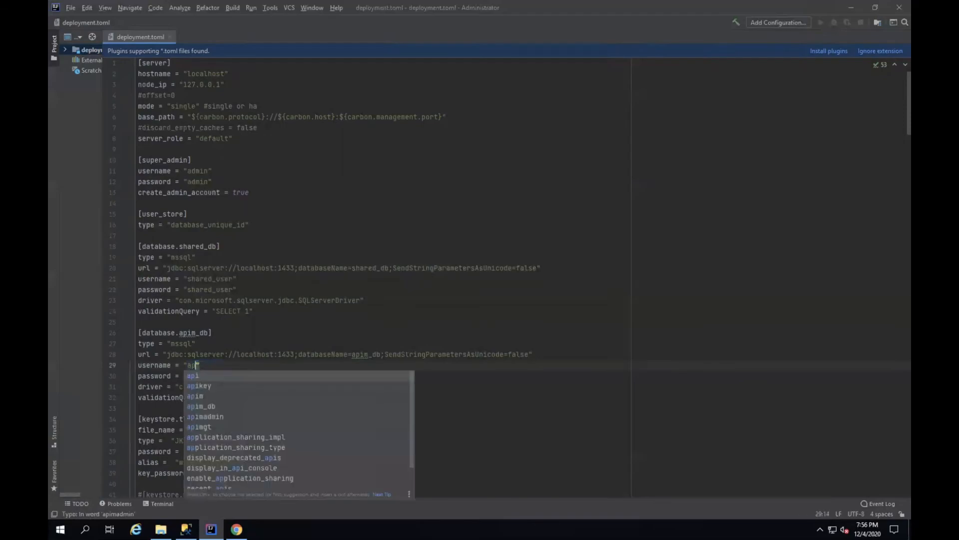
{"action": "type", "text": "im_"}
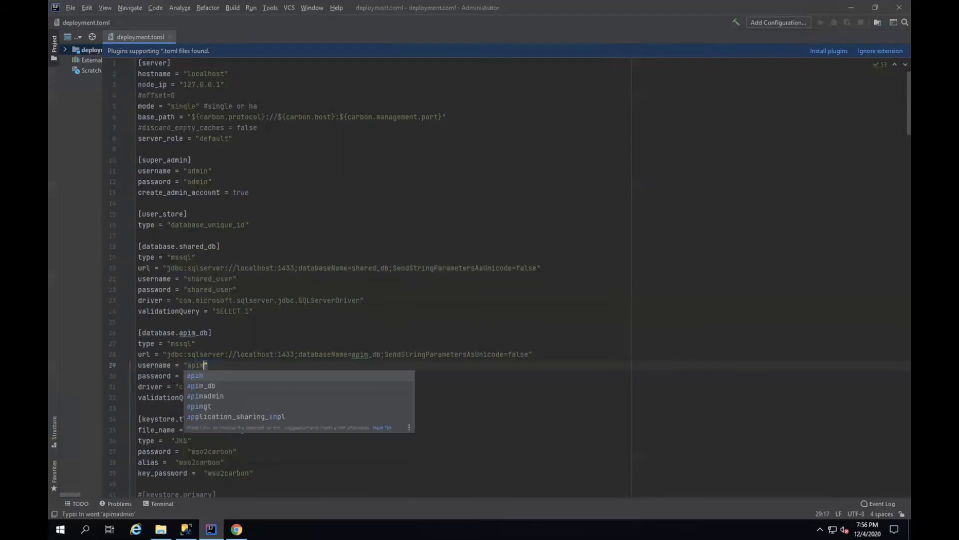
{"action": "type", "text": "user"}
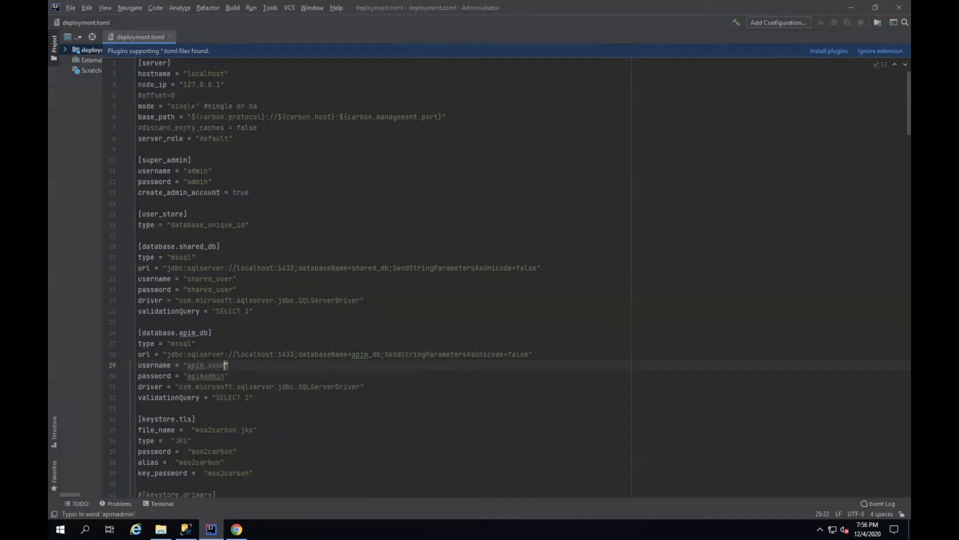
{"action": "double_click", "coordinate": [203, 367]}
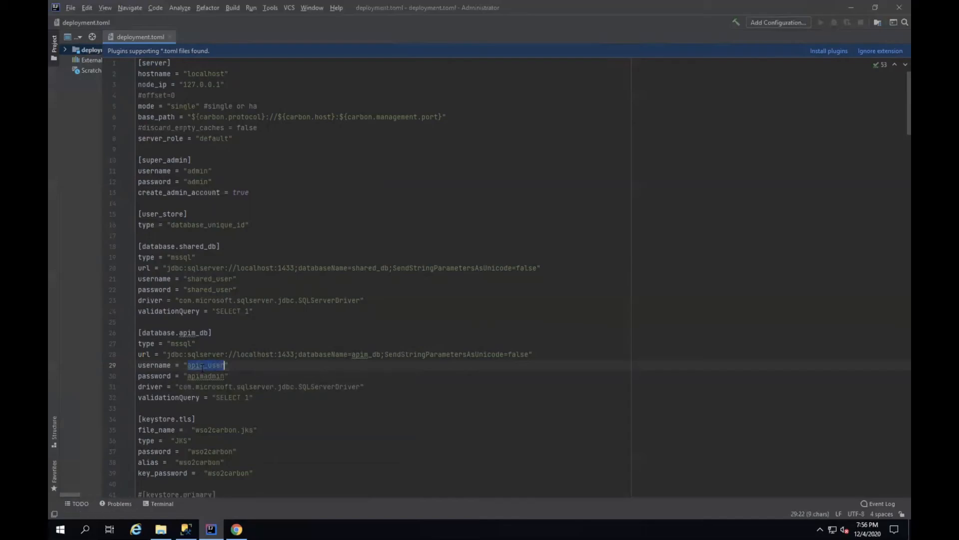
{"action": "double_click", "coordinate": [200, 375]}
{"action": "key", "text": "ctrl+v"}
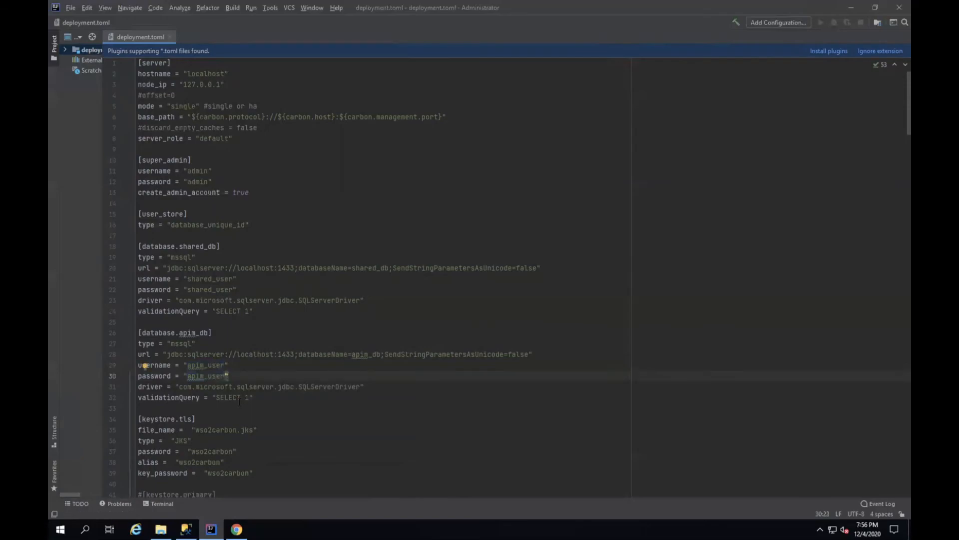
{"action": "left_click", "coordinate": [277, 301]}
{"action": "left_click", "coordinate": [852, 7]}
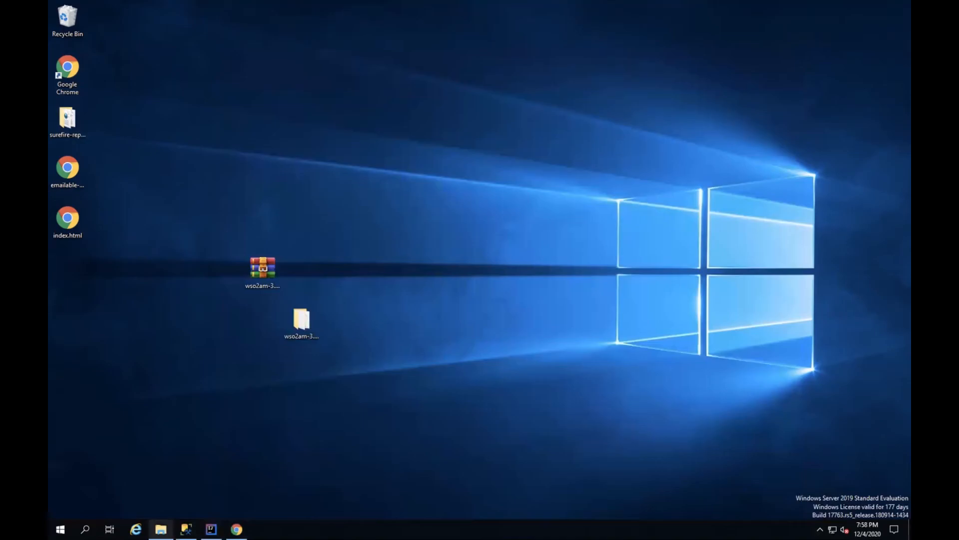
Switch to File Explorer and copy the mssql-jdbc-8.4.1.jre8.jar driver from the enu folder of sqljdbc_8.4 in Downloads
{"action": "left_click", "coordinate": [161, 529]}
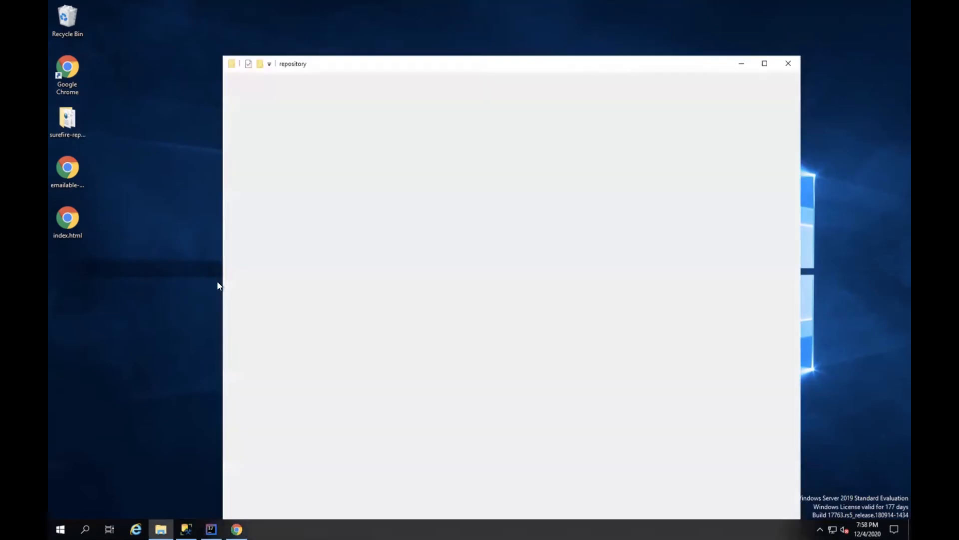
{"action": "left_click", "coordinate": [266, 283]}
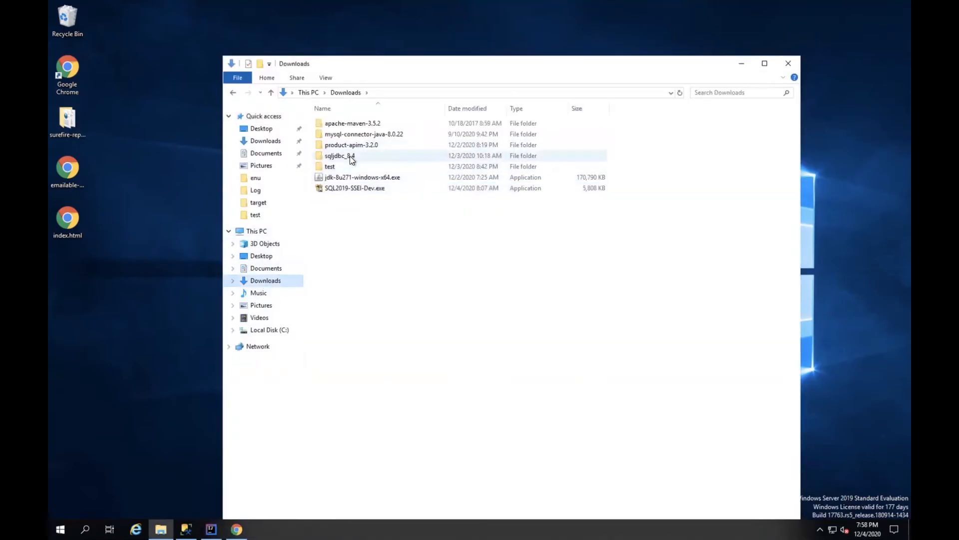
{"action": "double_click", "coordinate": [352, 157]}
{"action": "double_click", "coordinate": [352, 127]}
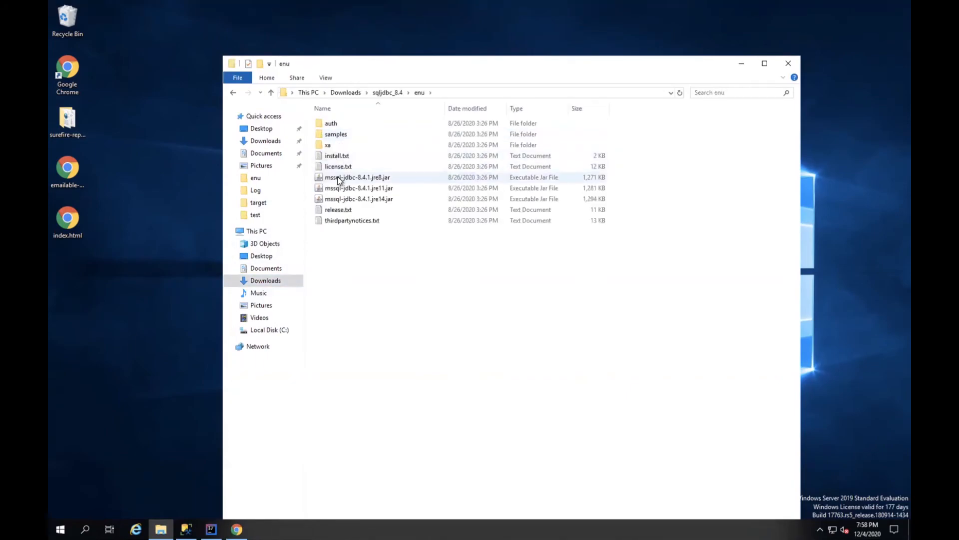
{"action": "left_click", "coordinate": [350, 177]}
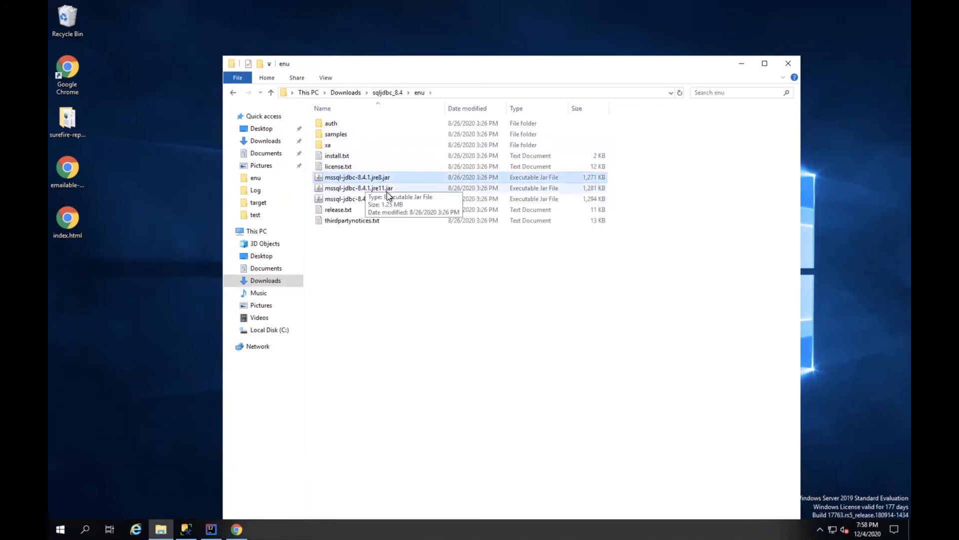
Paste the copied JDBC driver into the repository\components\lib folder of wso2am-3.2.0
{"action": "left_click", "coordinate": [233, 93]}
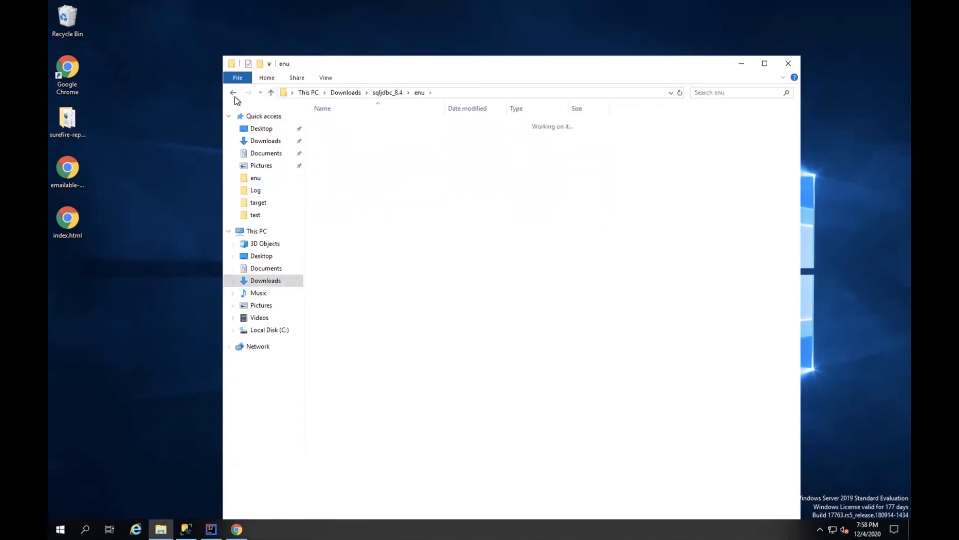
{"action": "left_click", "coordinate": [233, 94]}
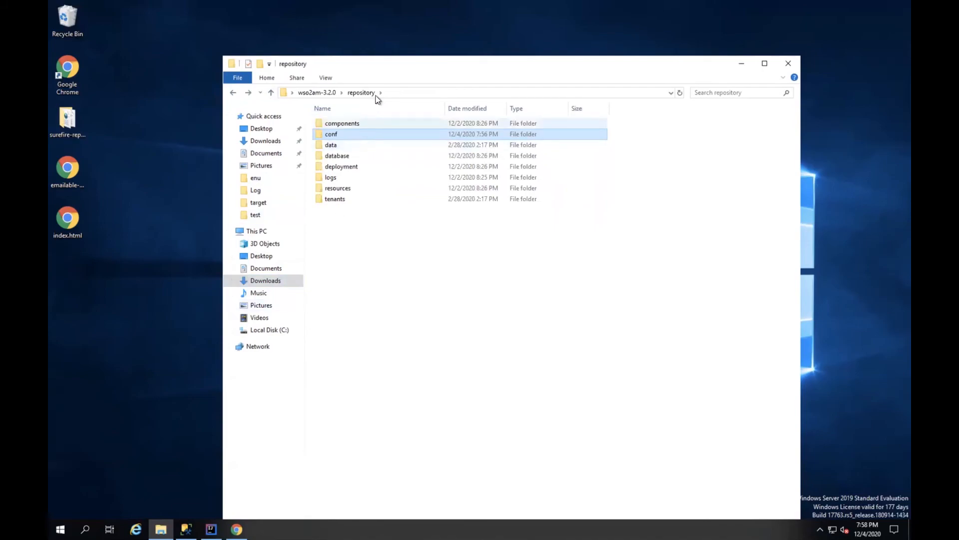
{"action": "left_click", "coordinate": [353, 94]}
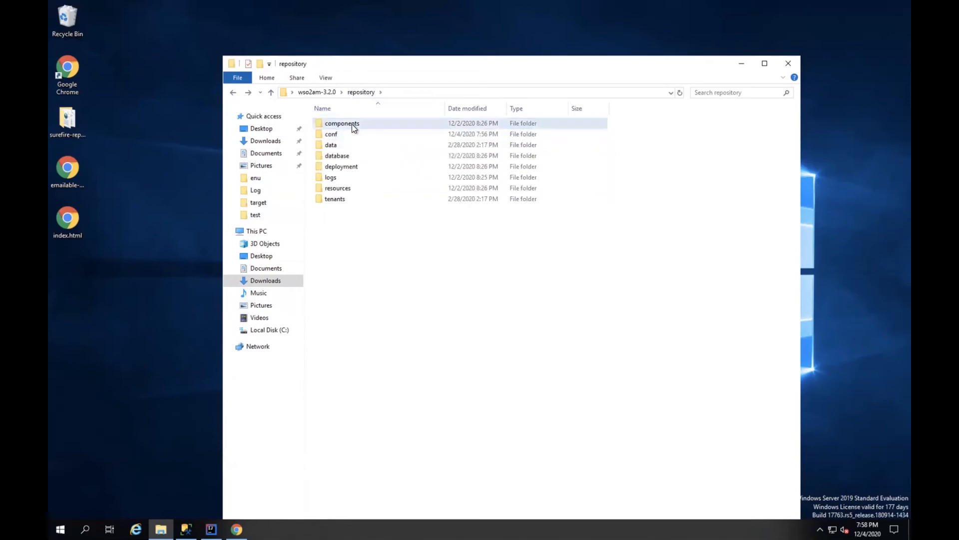
{"action": "mouse_move", "coordinate": [352, 124]}
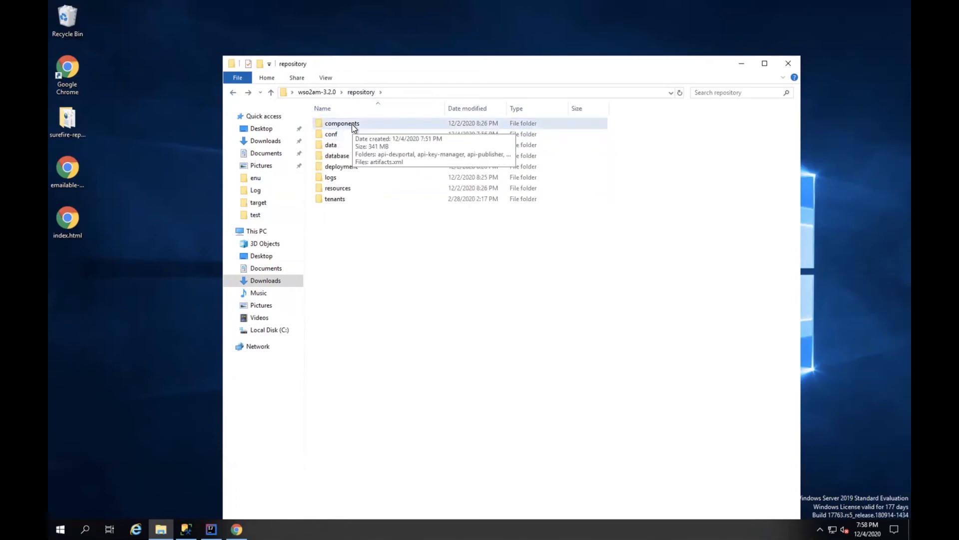
{"action": "left_click", "coordinate": [350, 124]}
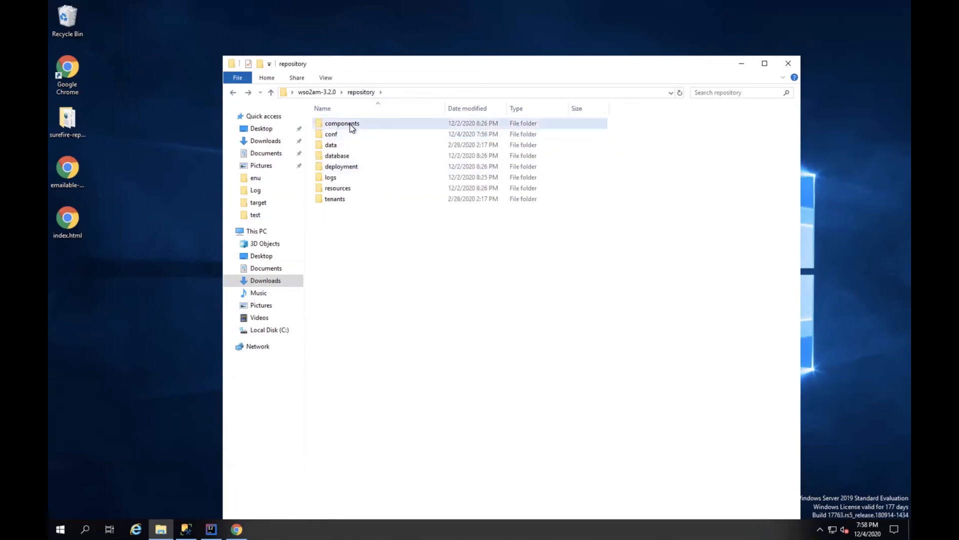
{"action": "double_click", "coordinate": [349, 124]}
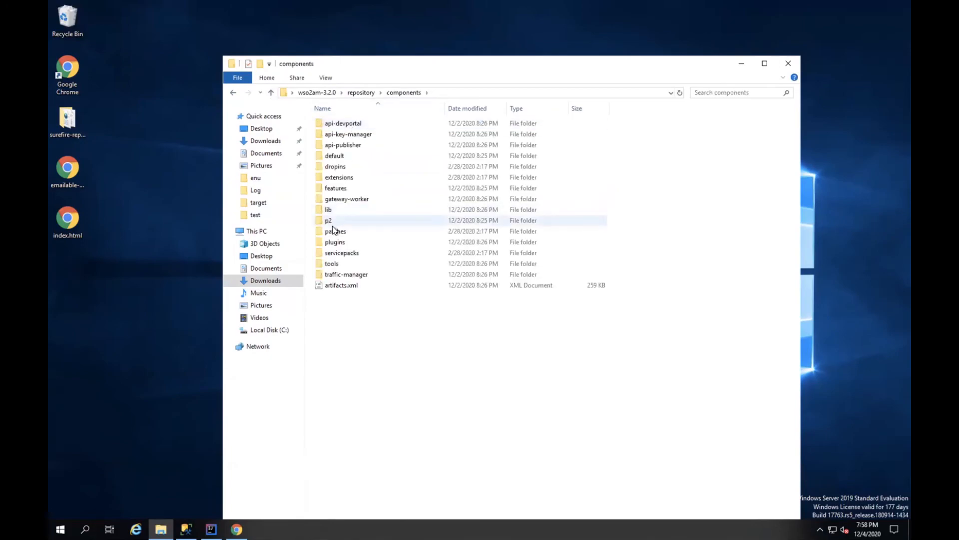
{"action": "double_click", "coordinate": [340, 211]}
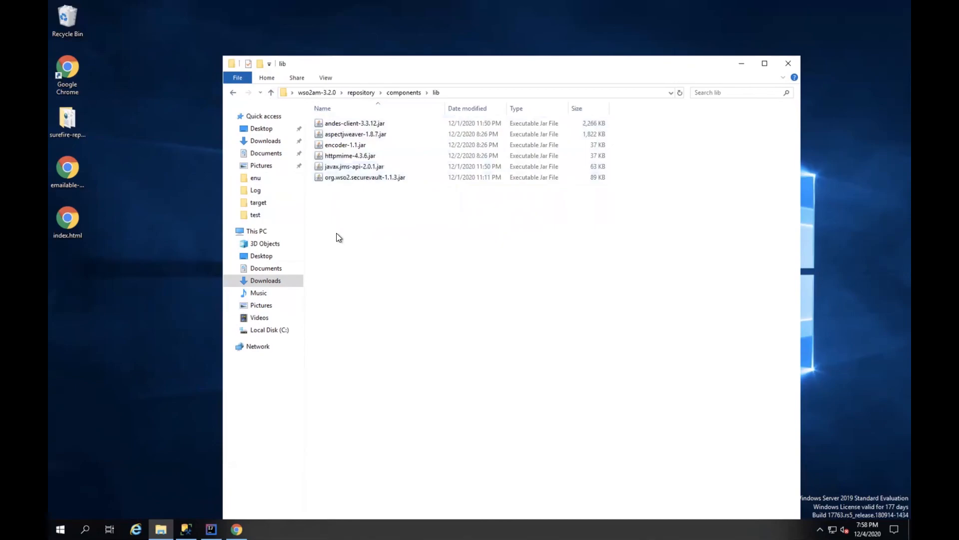
{"action": "key", "text": "ctrl+v"}
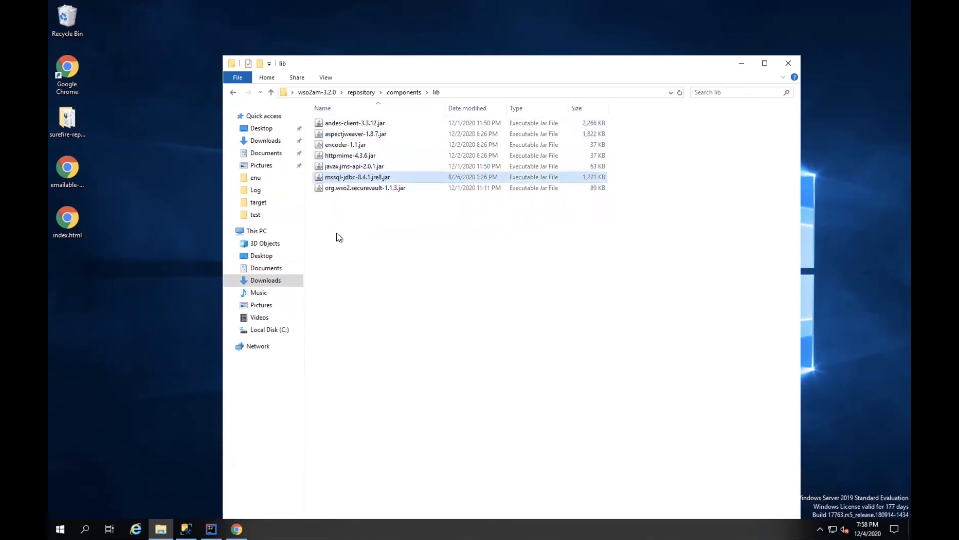
{"action": "left_click", "coordinate": [336, 233]}
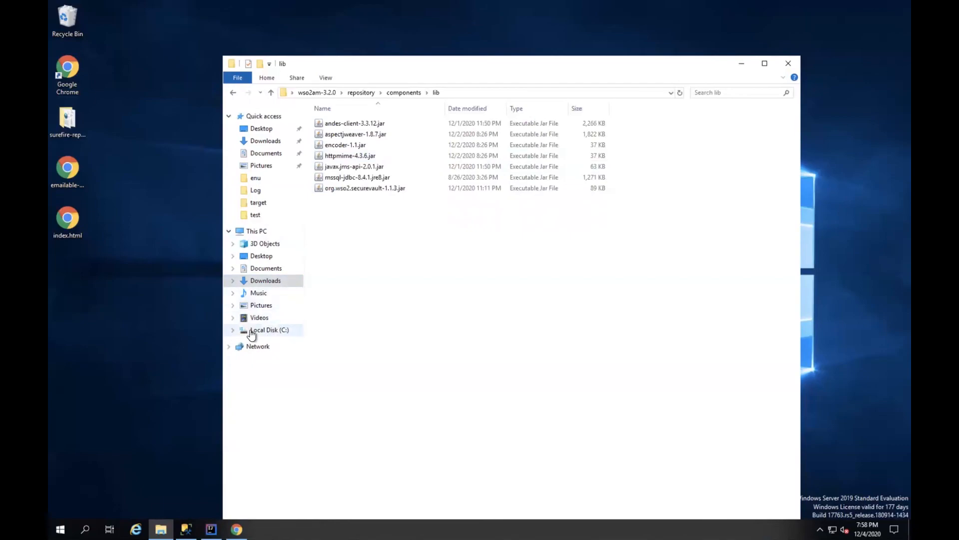
Start the API Manager server by running wso2server.bat from the bin folder of wso2am-3.2.0
{"action": "left_click", "coordinate": [318, 92]}
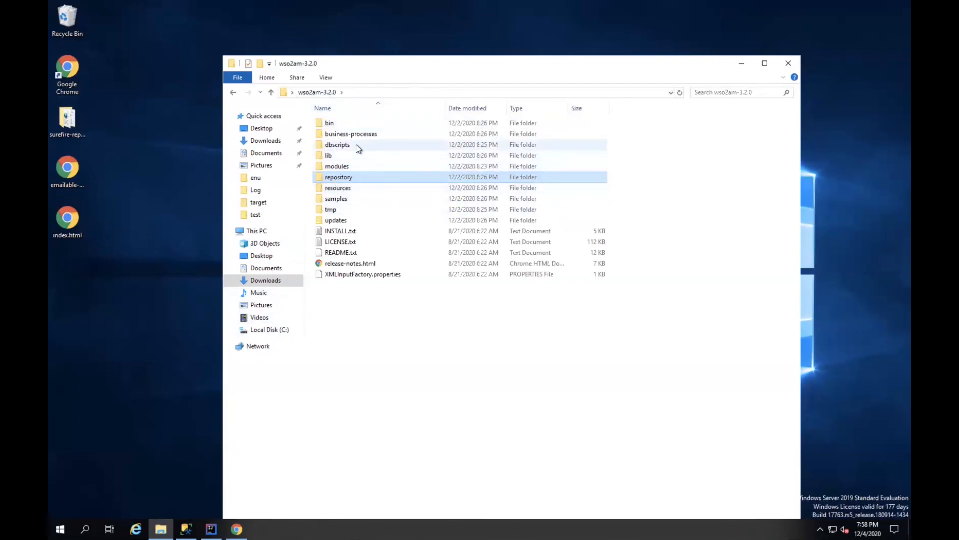
{"action": "double_click", "coordinate": [352, 123]}
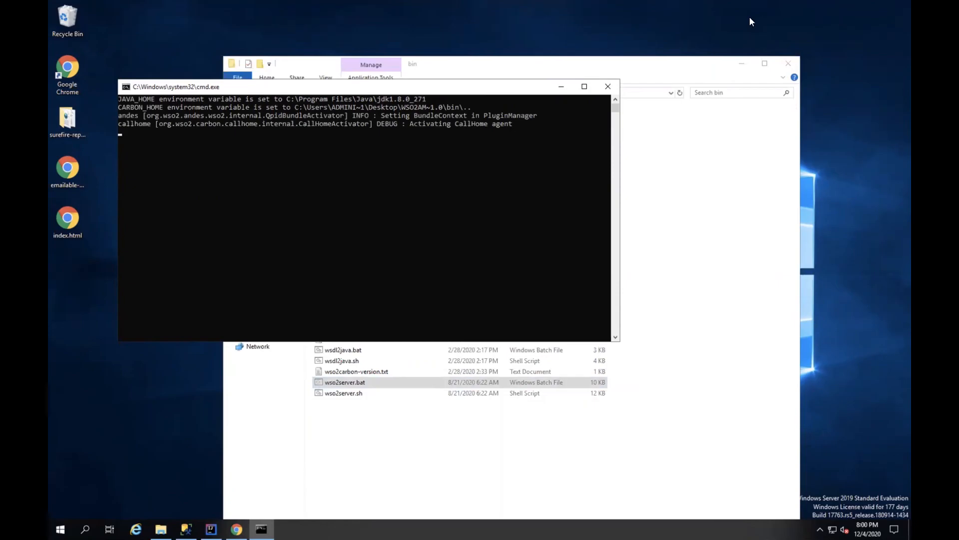